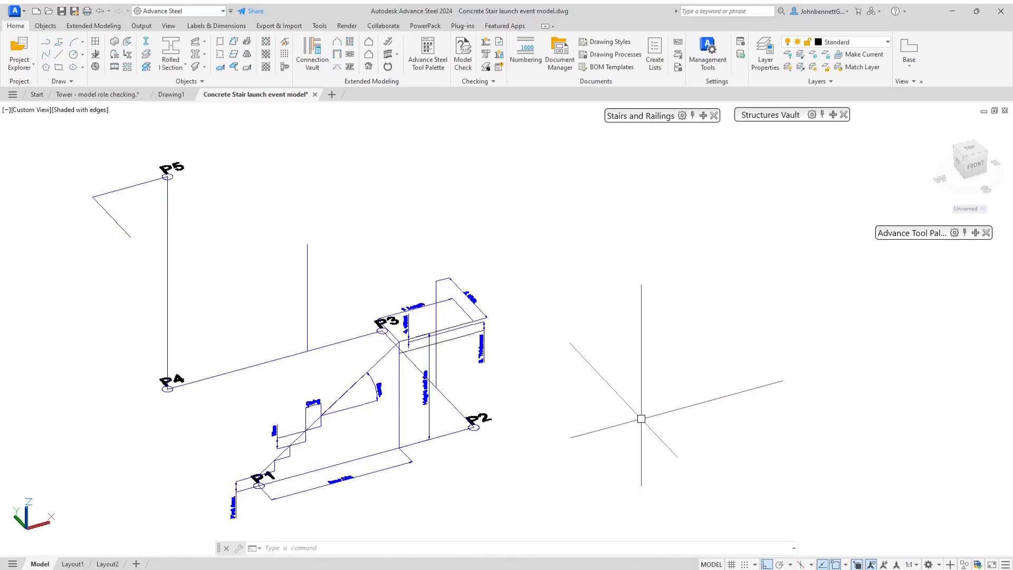
Start a multiple-flight concrete stair using option 1, Outer Stringer, with its start point at P1.
left_click(702, 117)
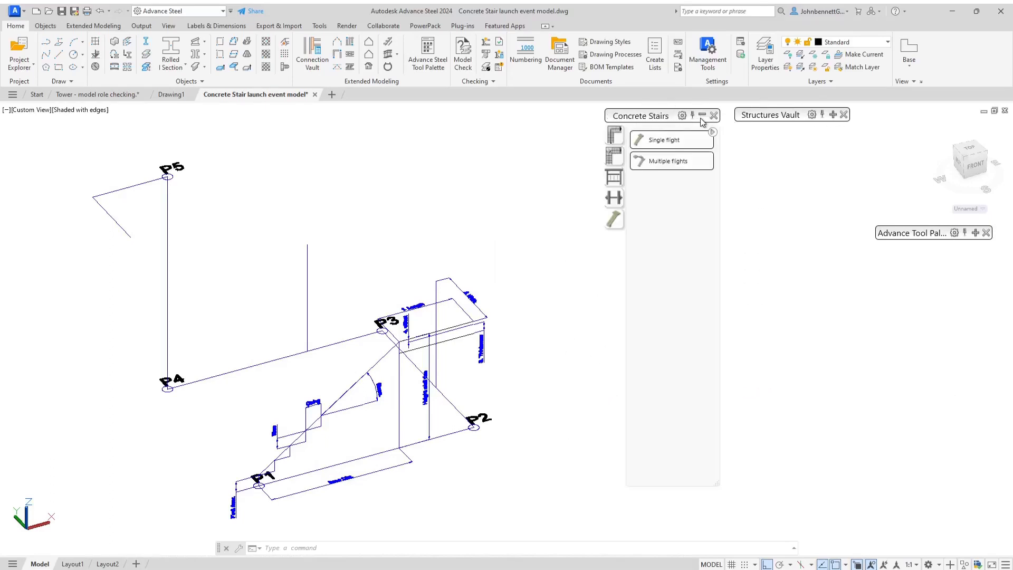
left_click(652, 163)
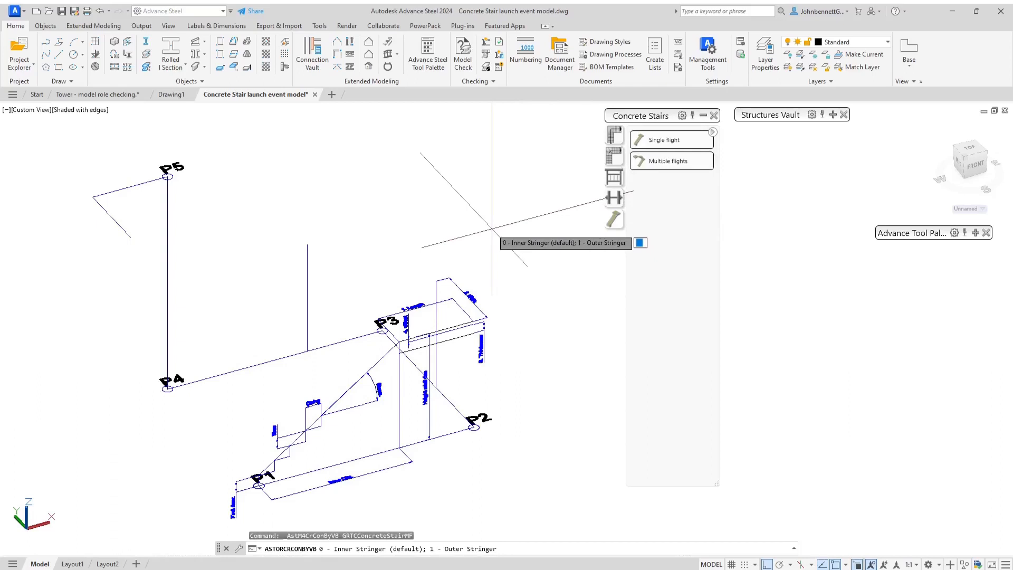
type("1")
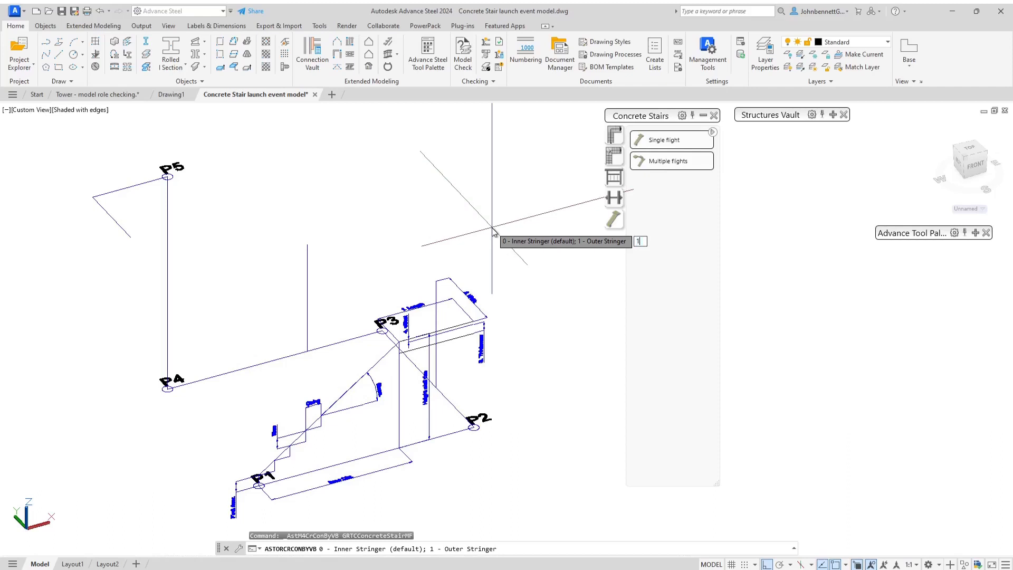
key("Return")
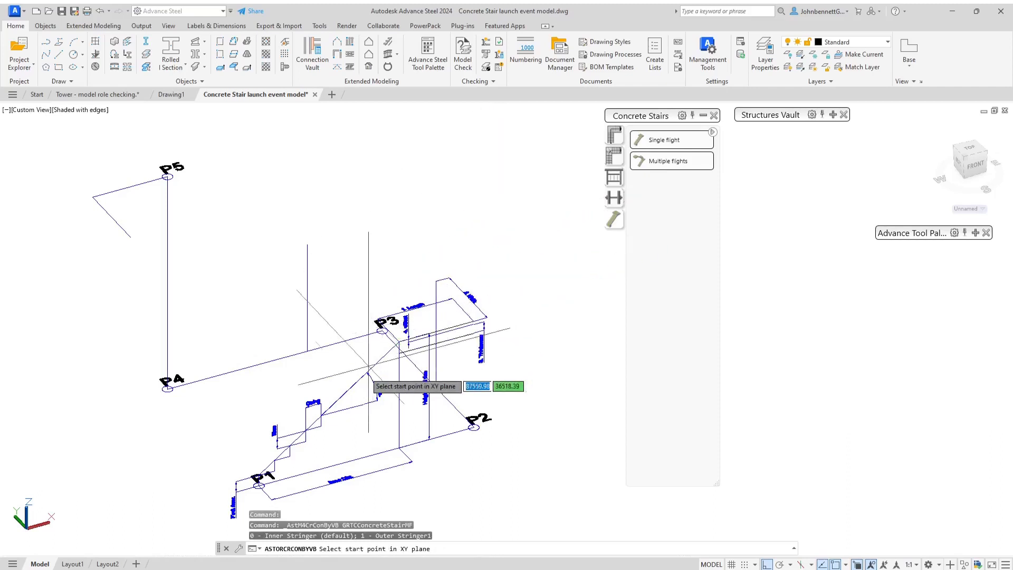
scroll(254, 498, "up", 2)
scroll(265, 473, "up", 5)
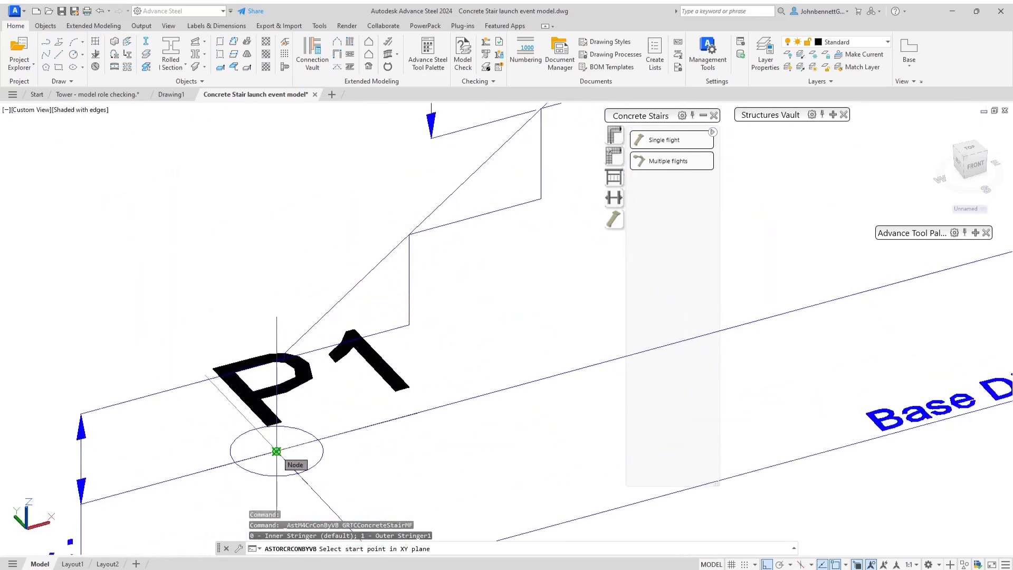
left_click(277, 451)
Place the stair's turning points at P2 and P3.
scroll(369, 417, "down", 5)
scroll(403, 402, "up", 3)
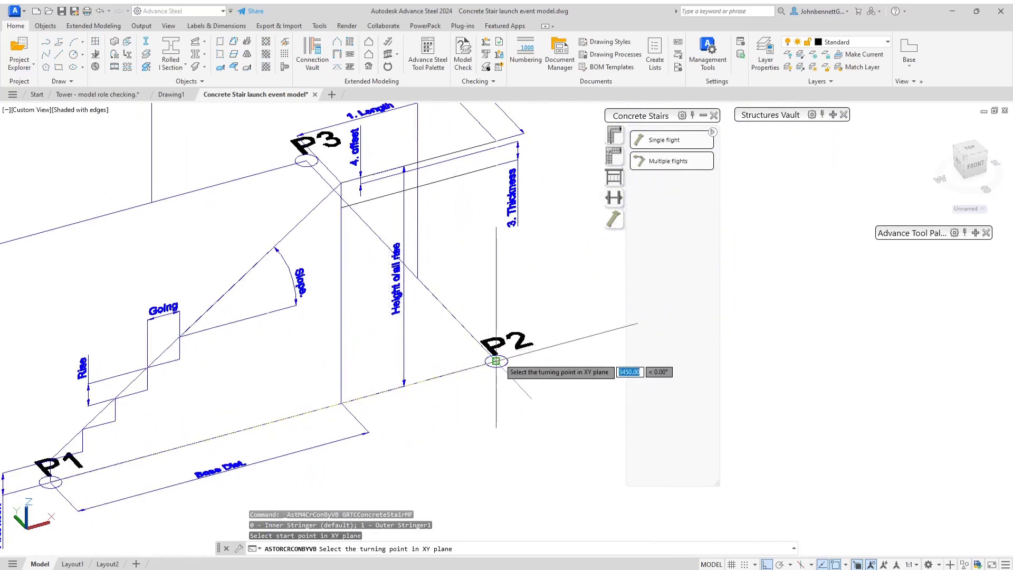
left_click(497, 362)
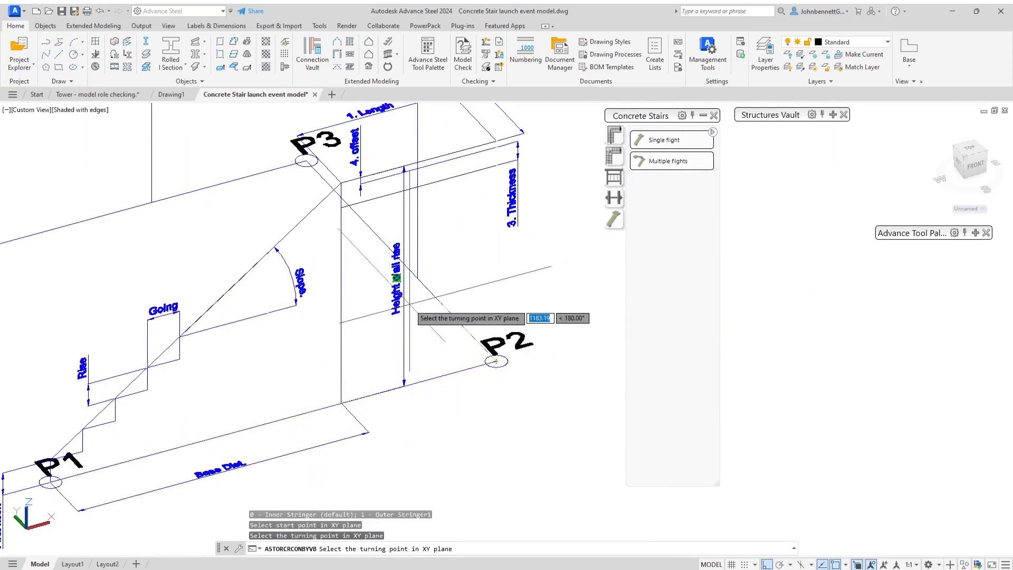
middle_click_drag(408, 304, 501, 408)
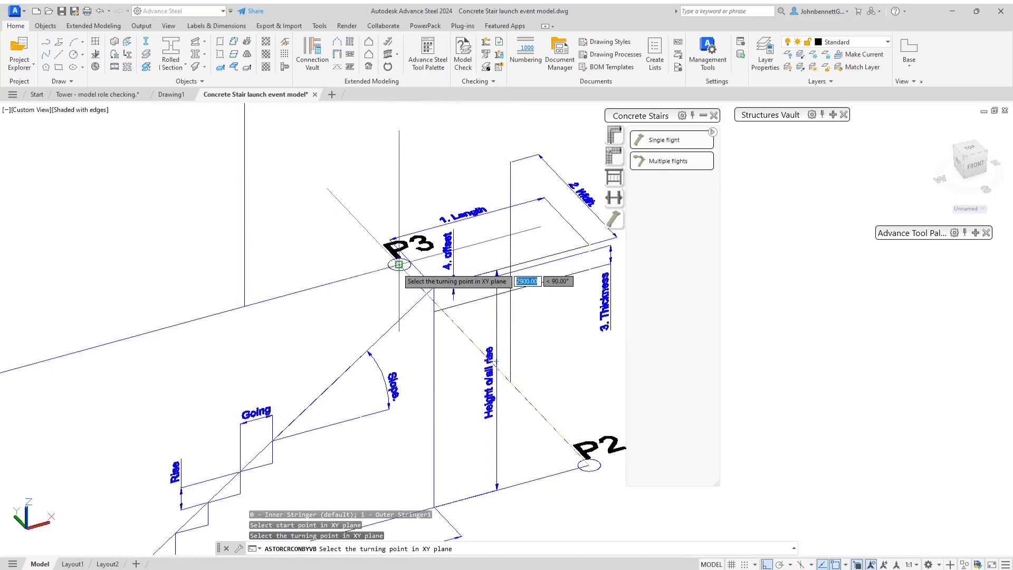
left_click(399, 264)
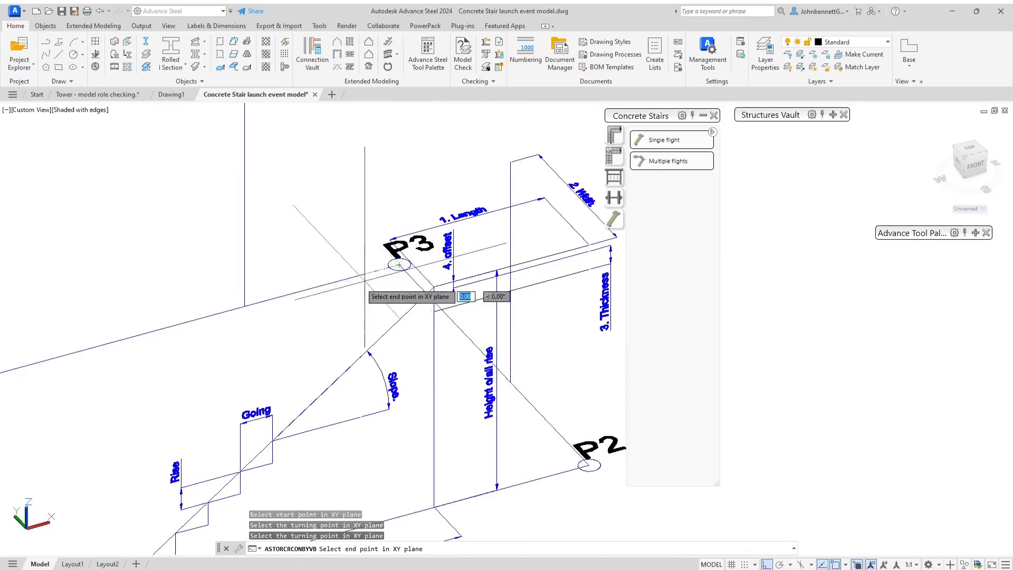
Place the stair's end point at P4.
scroll(347, 283, "down", 4)
middle_click_drag(319, 304, 424, 290)
scroll(300, 304, "up", 5)
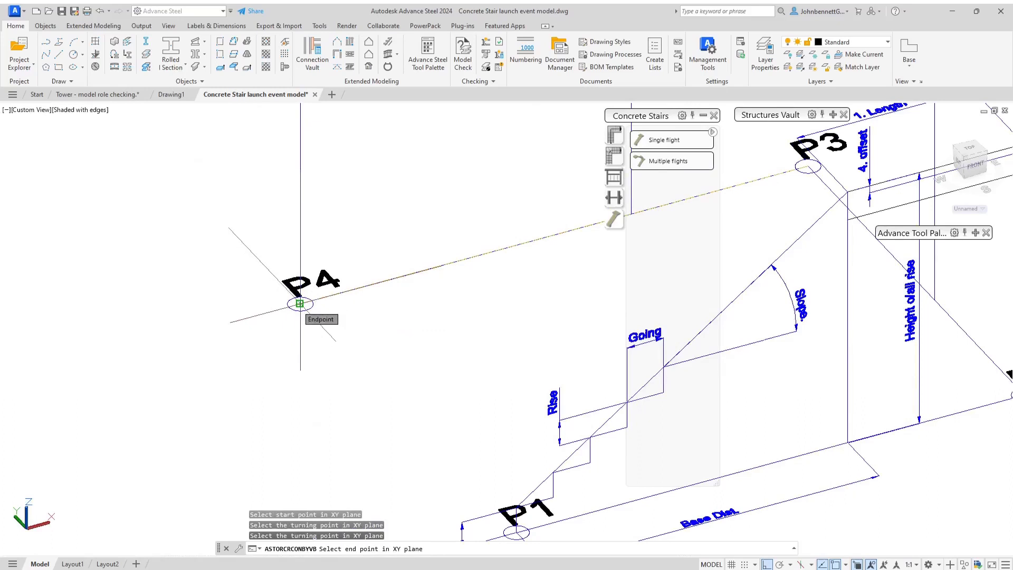
left_click(299, 303)
Define the stair's height by picking point P5 above P4.
scroll(301, 228, "down", 3)
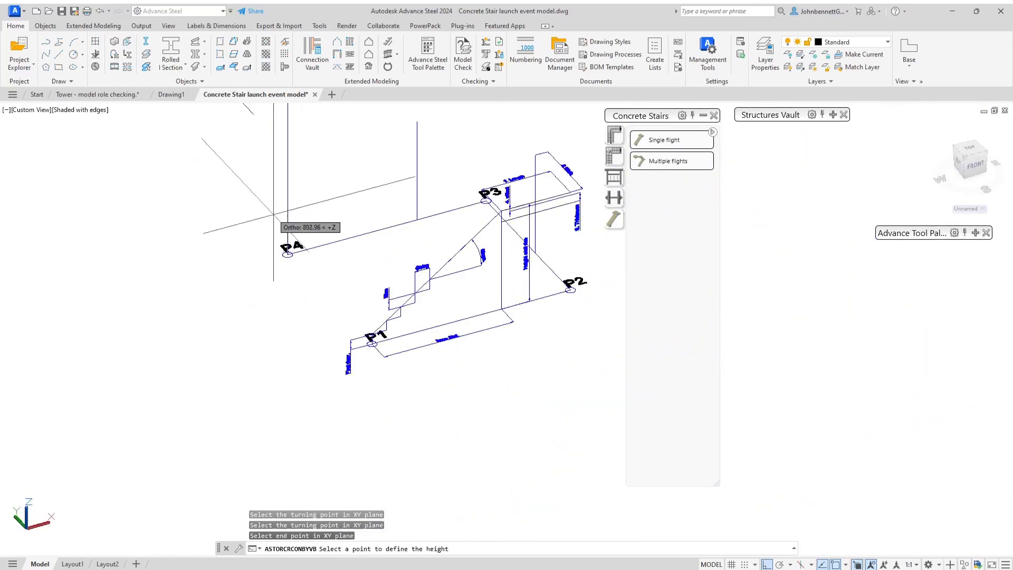
middle_click_drag(294, 227, 301, 294)
middle_click_drag(278, 215, 288, 279)
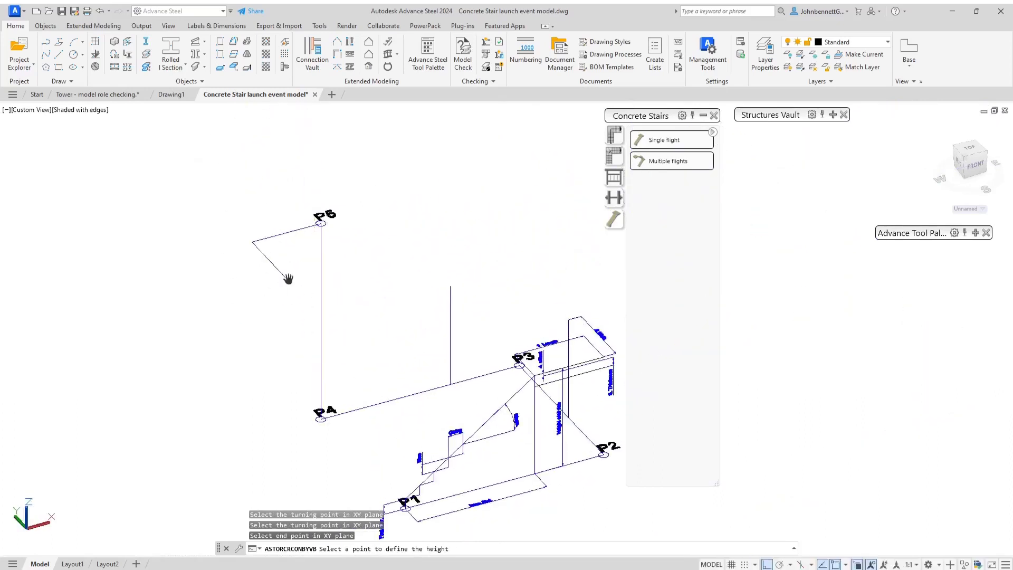
scroll(323, 224, "up", 8)
left_click(319, 225)
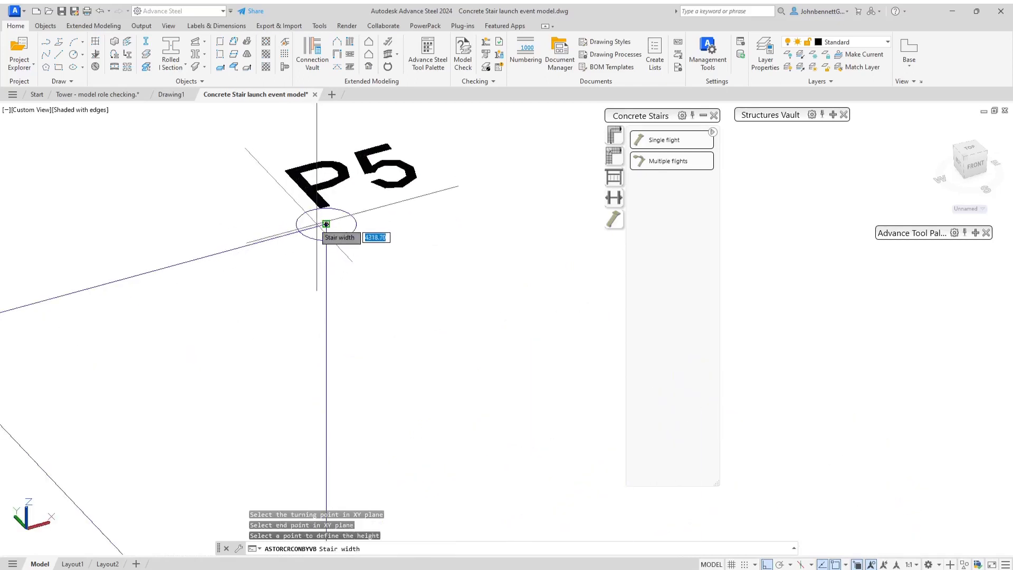
Set the stair width to 1000 mm to generate the stair.
scroll(227, 209, "down", 4)
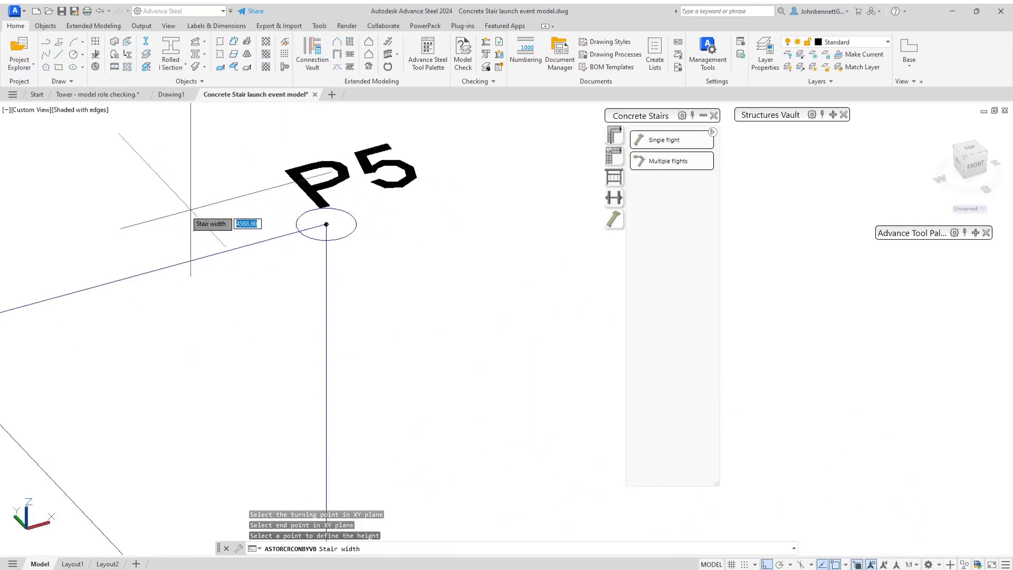
type("1000")
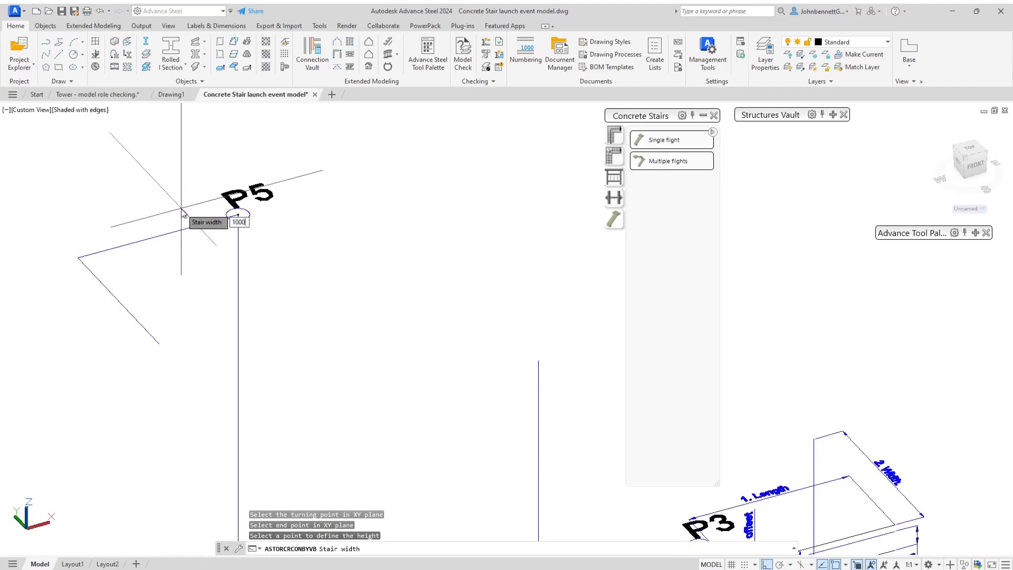
key("Return")
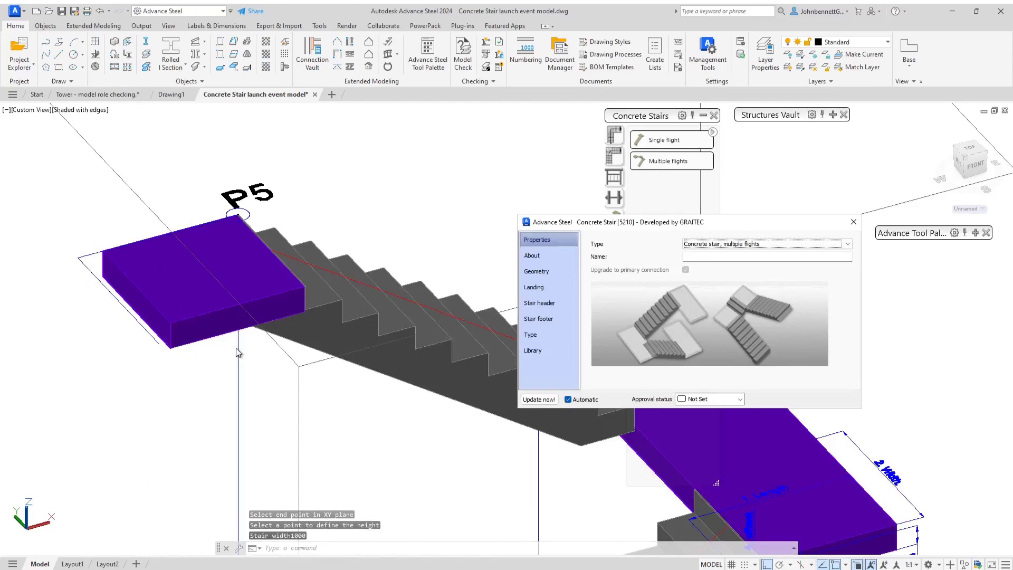
Set the length of flight 1 to 2250 mm in the stair's geometry settings.
scroll(335, 396, "down", 5)
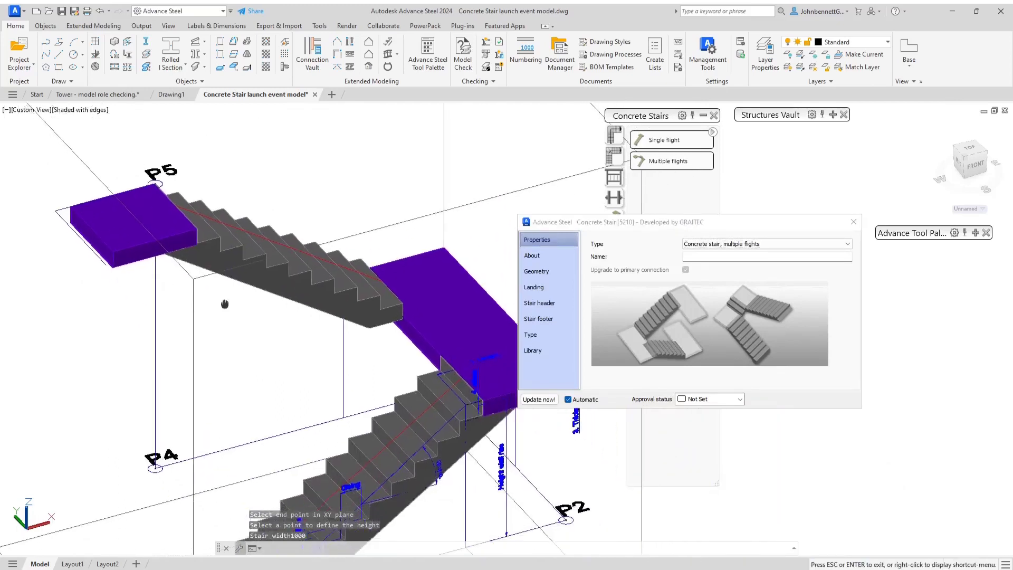
middle_click_drag(247, 280, 206, 287)
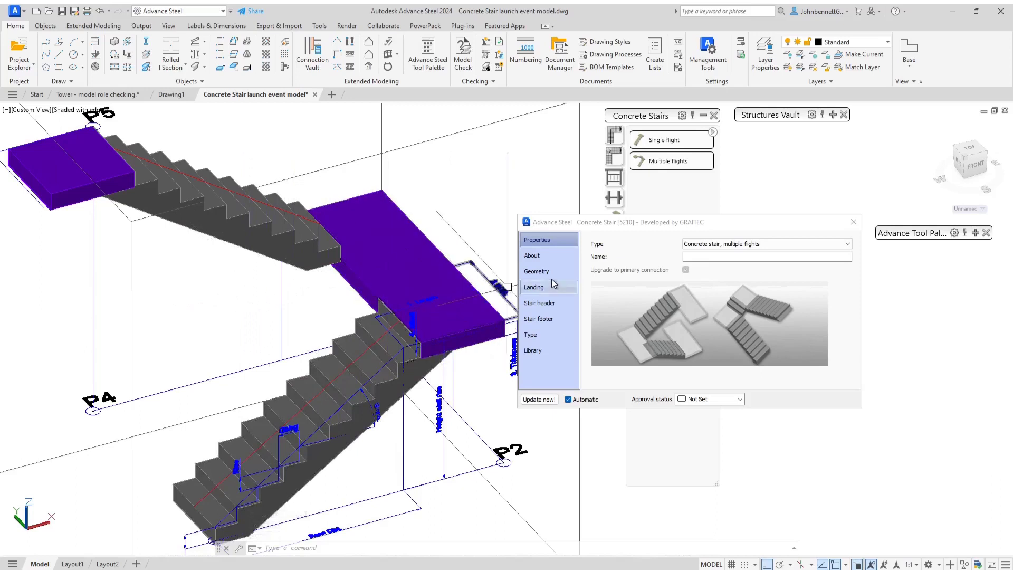
left_click(536, 271)
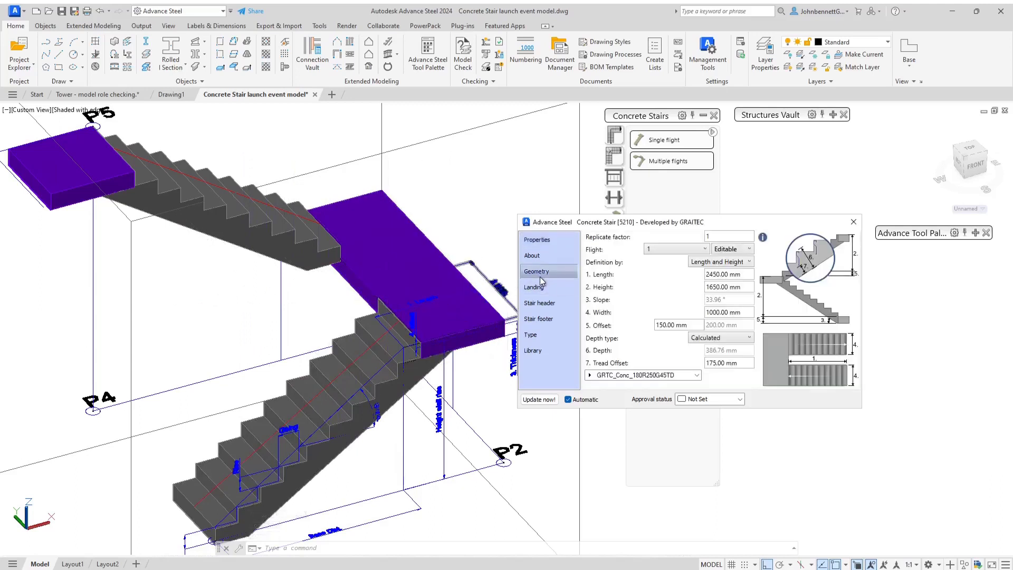
double_click(736, 274)
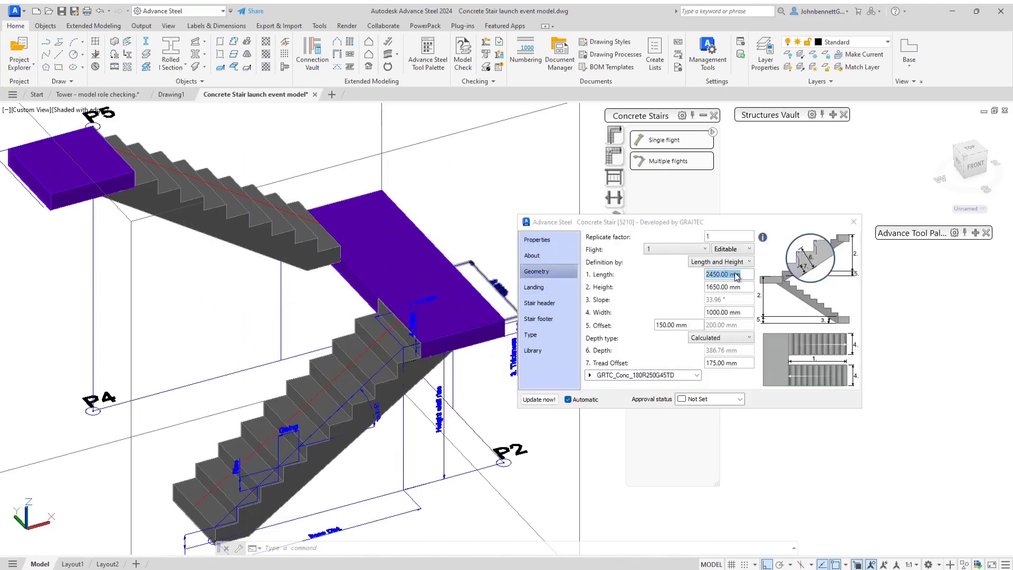
left_click(750, 275)
left_click_drag(749, 275, 684, 279)
type("2250")
key("Return")
Set the height of flight 1 to 1620 mm.
left_click(735, 287)
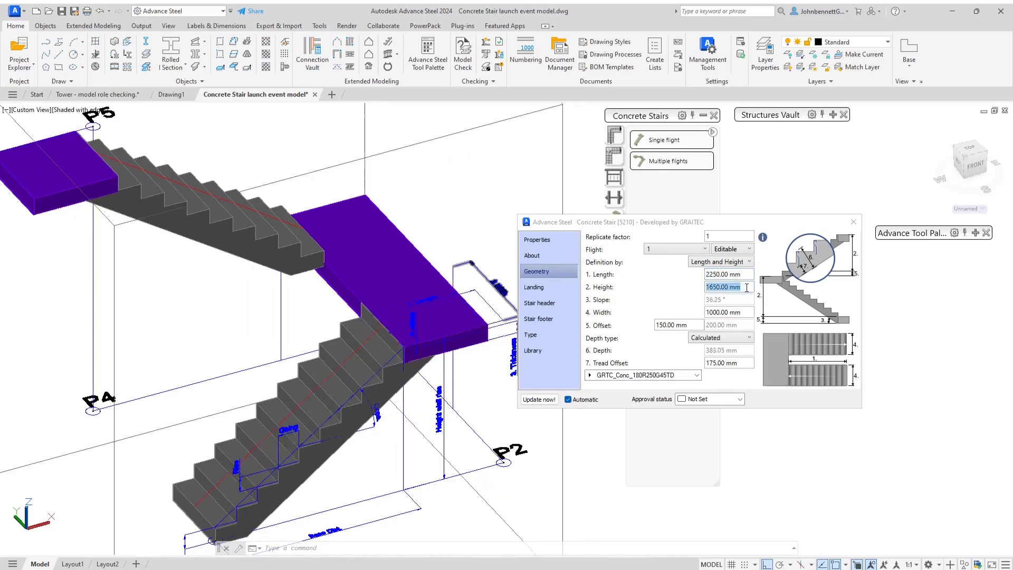
left_click(735, 287)
left_click_drag(740, 286, 677, 288)
type("1620")
key("Return")
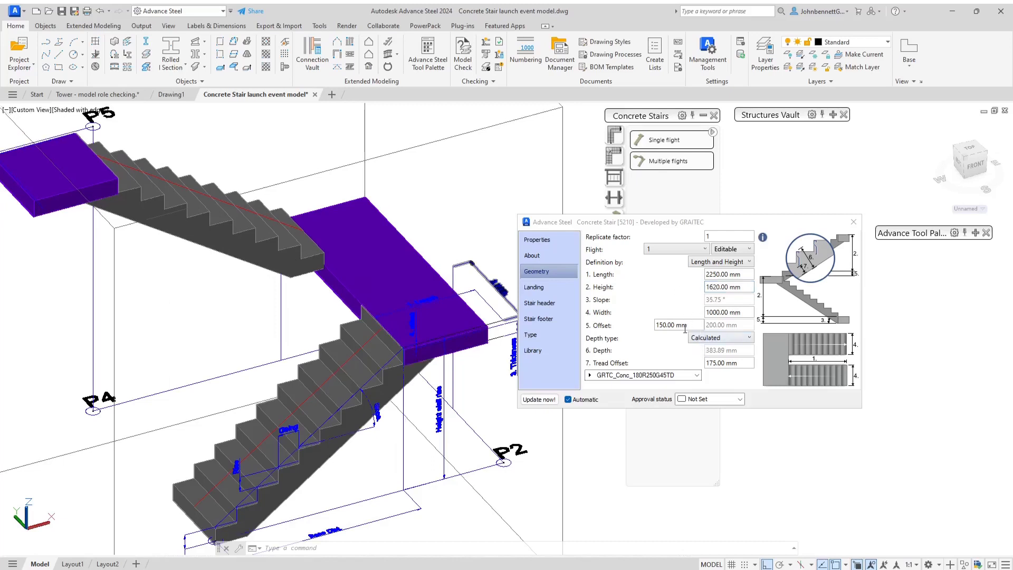
Set the first offset value of flight 1 to 180 mm.
left_click(688, 326)
type("180")
key("Return")
Switch the geometry settings to flight 2 and set its length to 2250 mm.
left_click(682, 252)
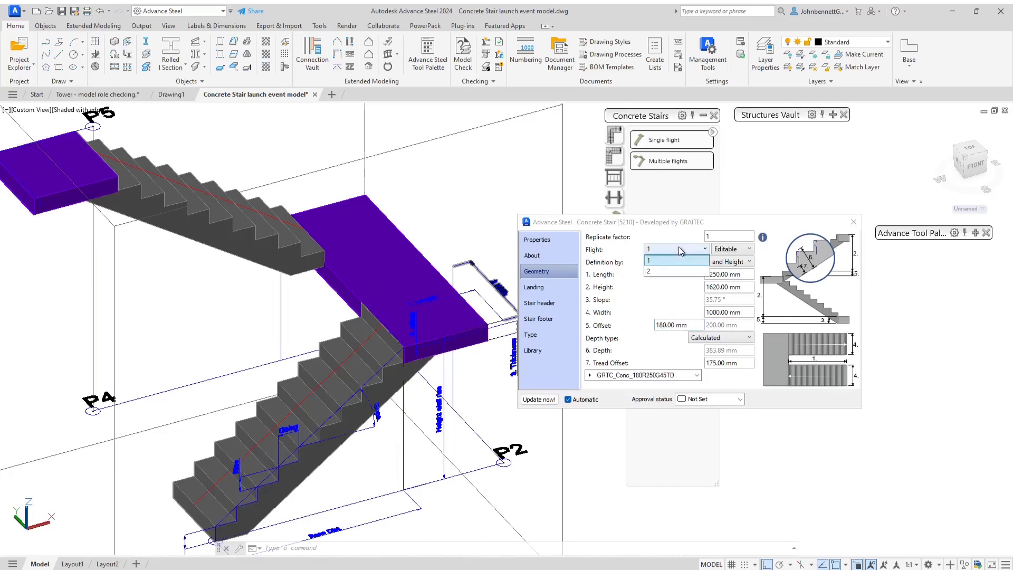
left_click(666, 271)
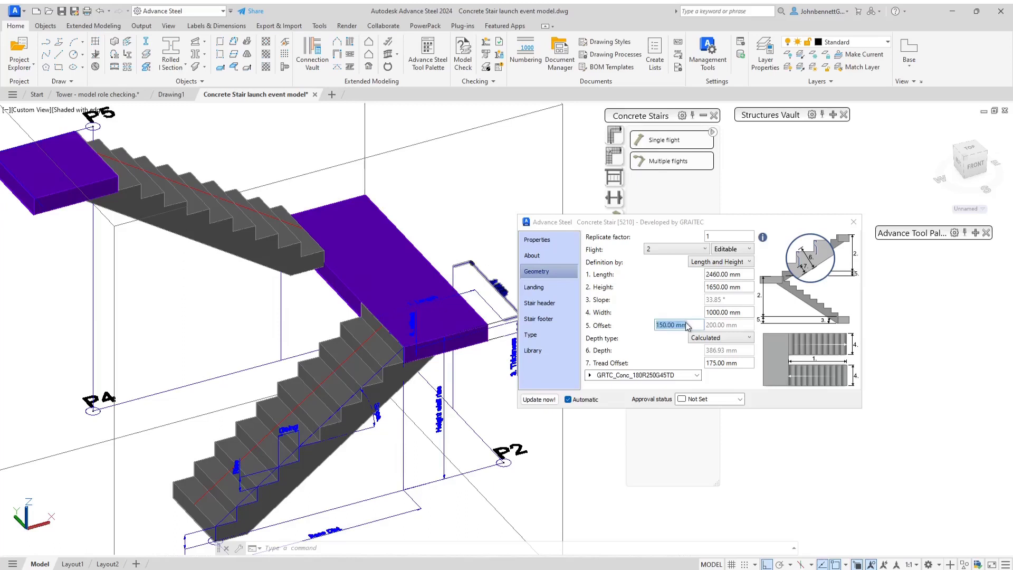
left_click(750, 274)
type("22")
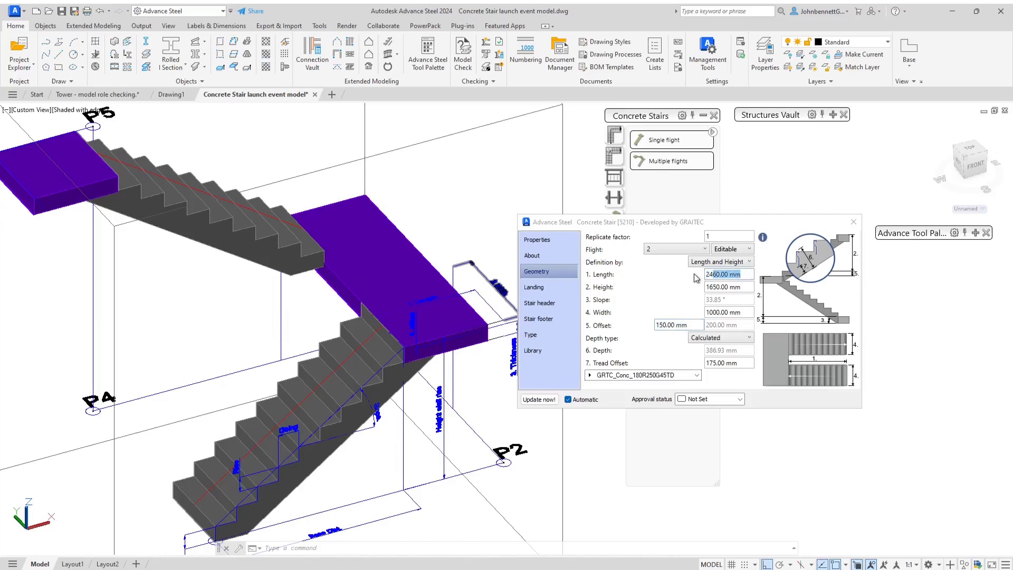
type("50")
key("Tab")
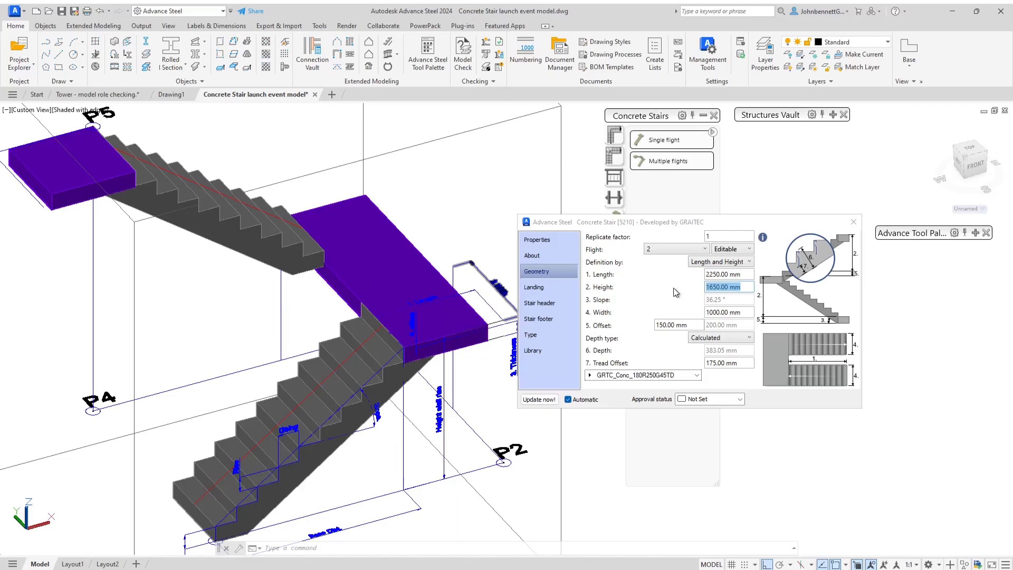
Set the height of flight 2 to 1620 mm and its first offset value to 180 mm.
type("1620")
key("Tab")
left_click(691, 326)
left_click(692, 326)
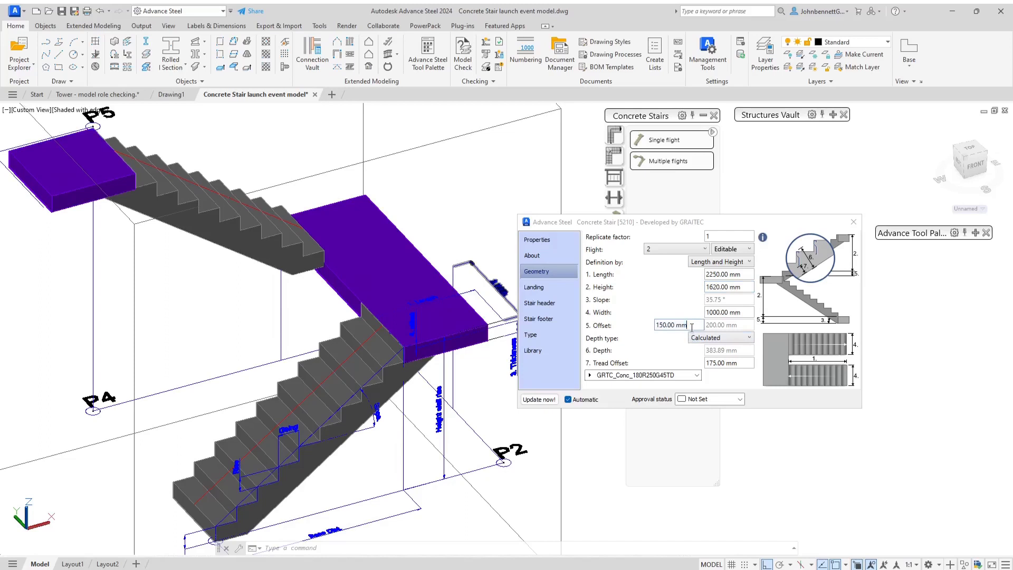
left_click_drag(691, 326, 629, 336)
type("180")
key("Return")
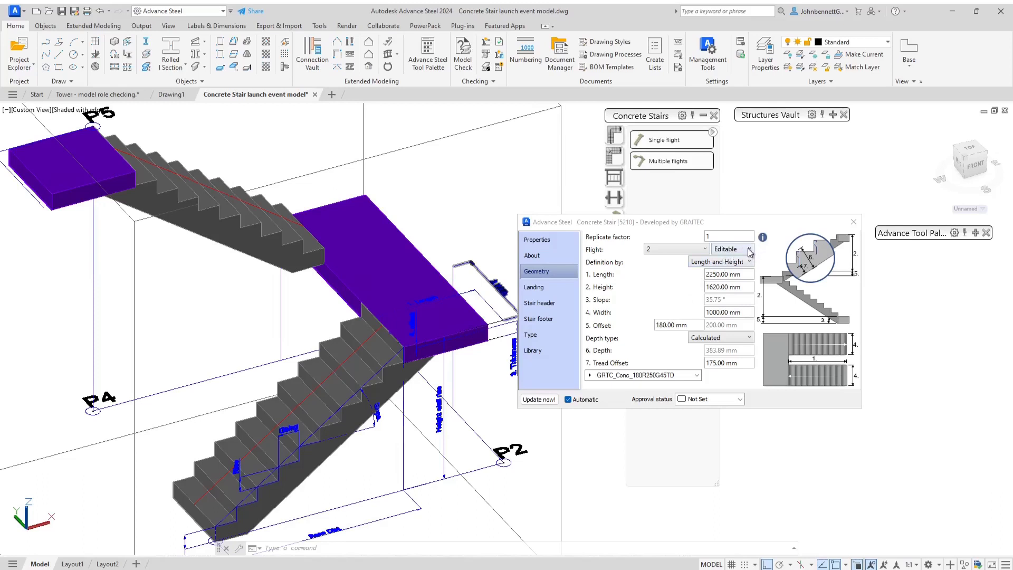
Examine flight 2's copy options, definition methods, width and depth type choices without changing them.
left_click(750, 249)
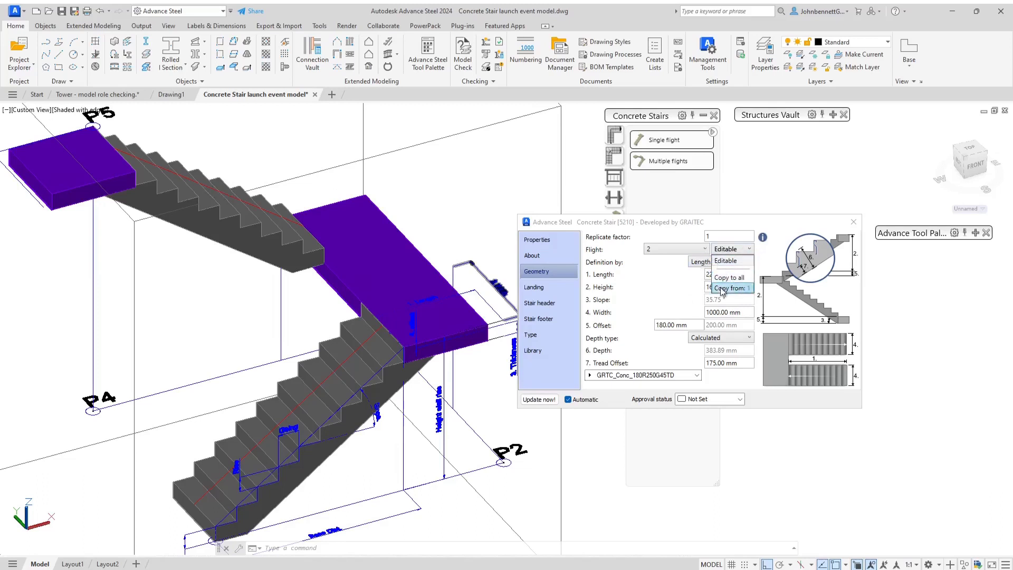
left_click(650, 279)
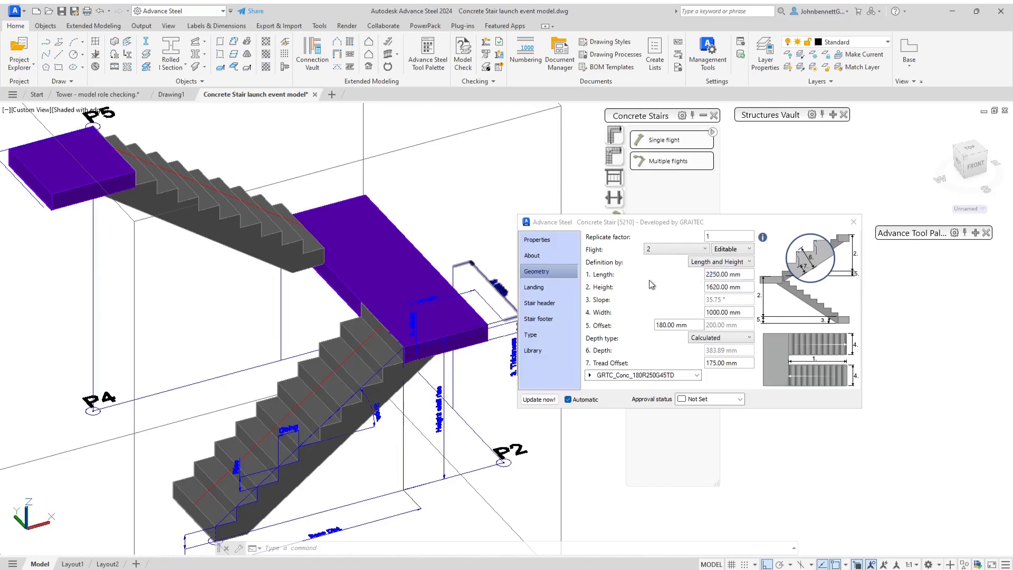
left_click(723, 262)
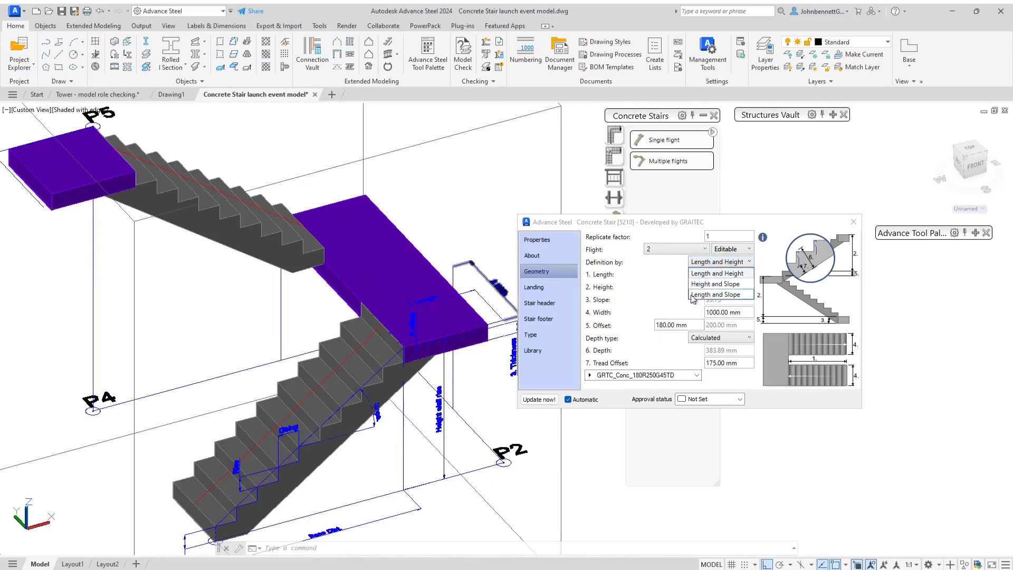
left_click(656, 288)
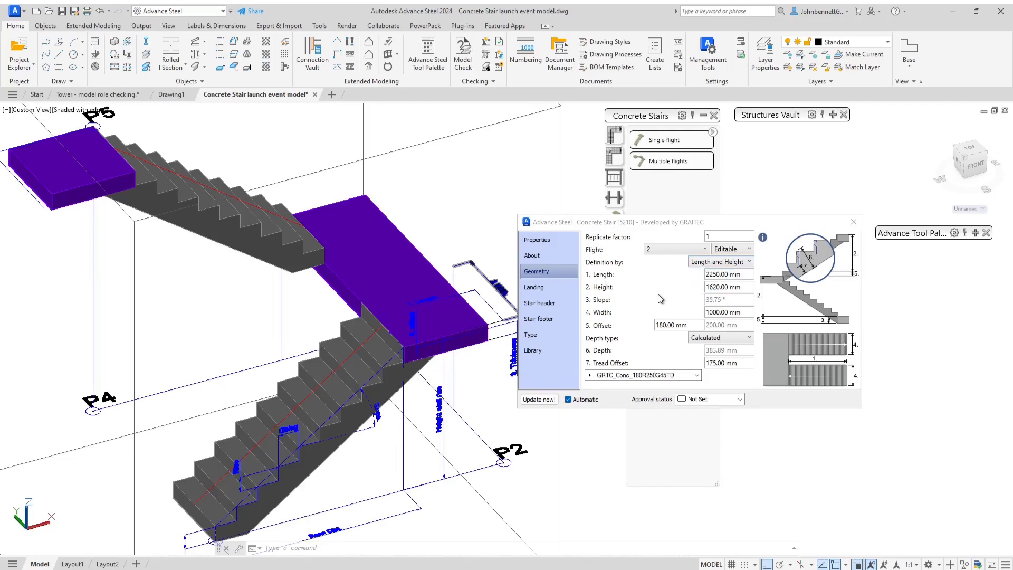
double_click(745, 312)
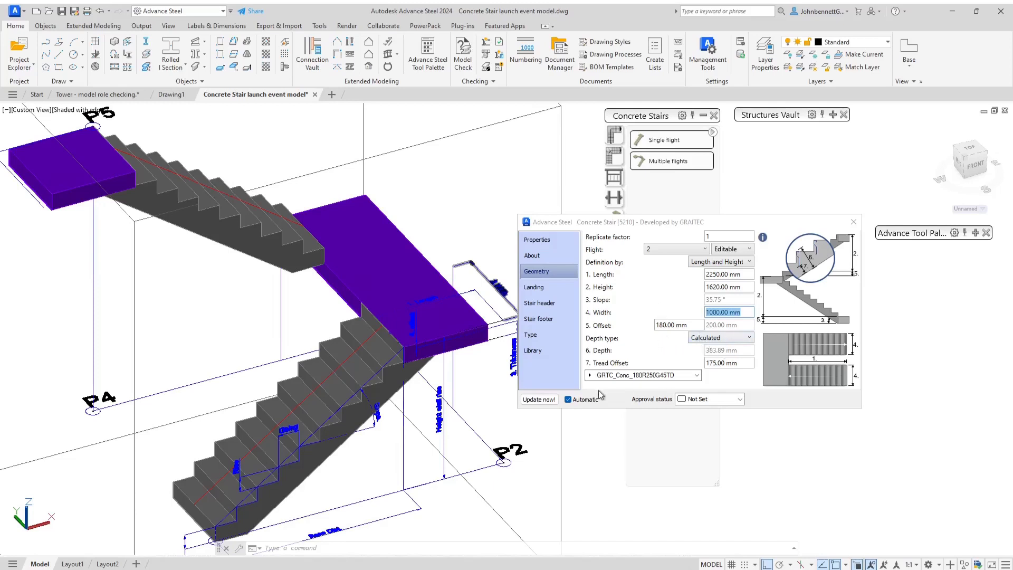
left_click(735, 342)
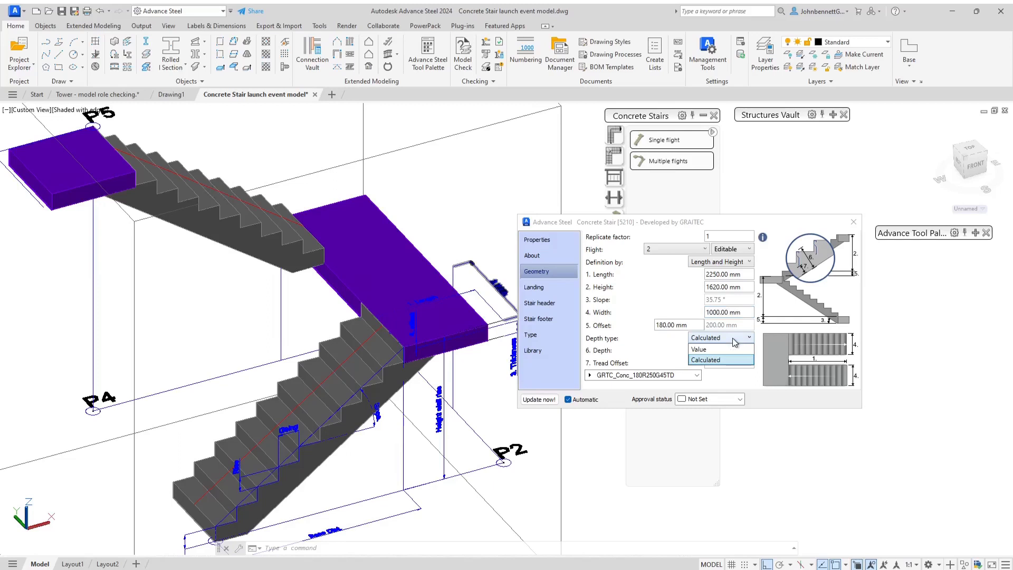
left_click(716, 341)
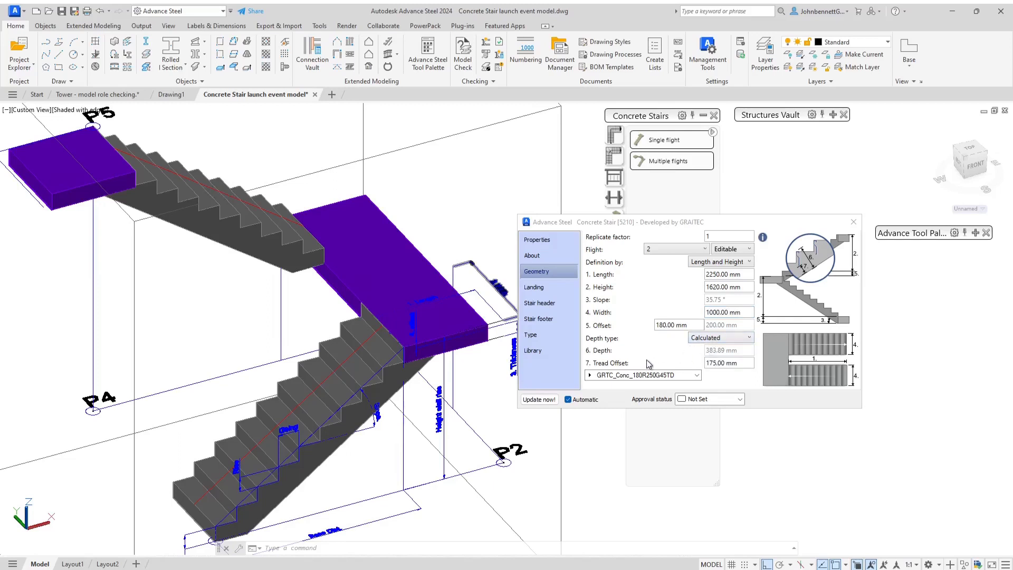
Set the tread offset of flight 2 to 200 mm.
left_click(746, 363)
left_click_drag(746, 363, 674, 371)
type("200")
key("Return")
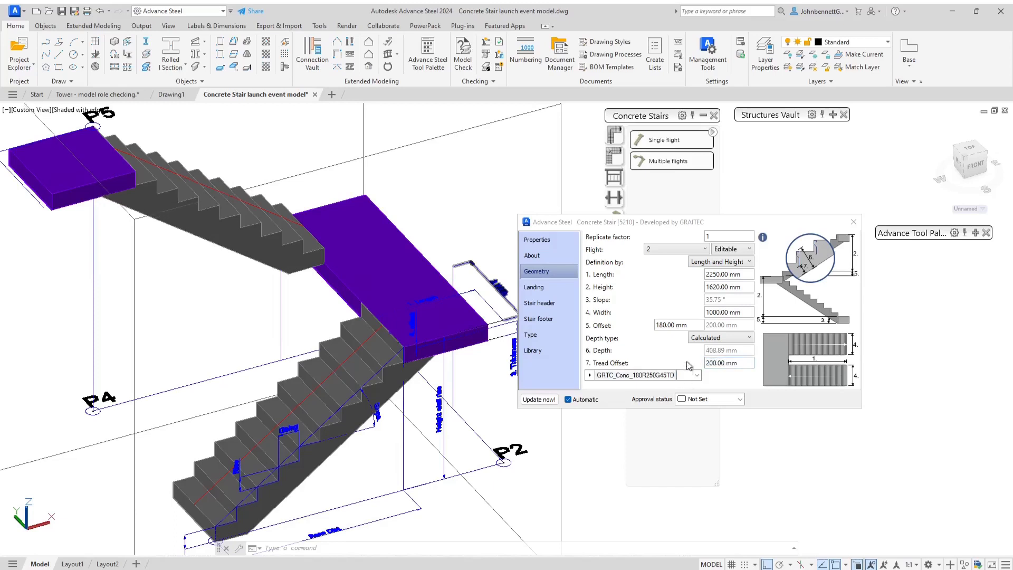
Switch the geometry settings to flight 1 and set its tread offset to 200 mm.
left_click(666, 250)
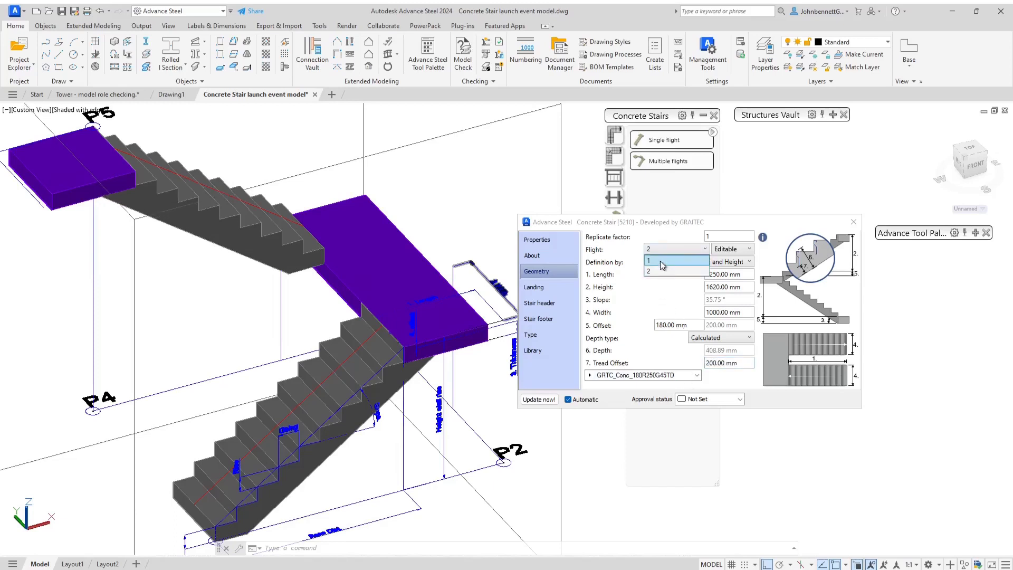
left_click(660, 261)
left_click(731, 365)
left_click_drag(746, 363, 660, 365)
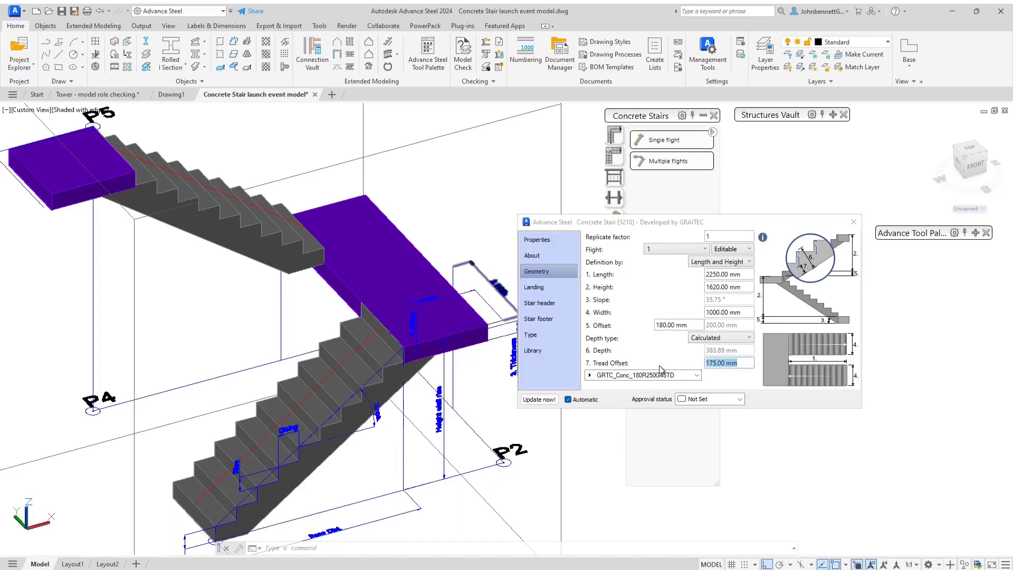
type("200")
key("Return")
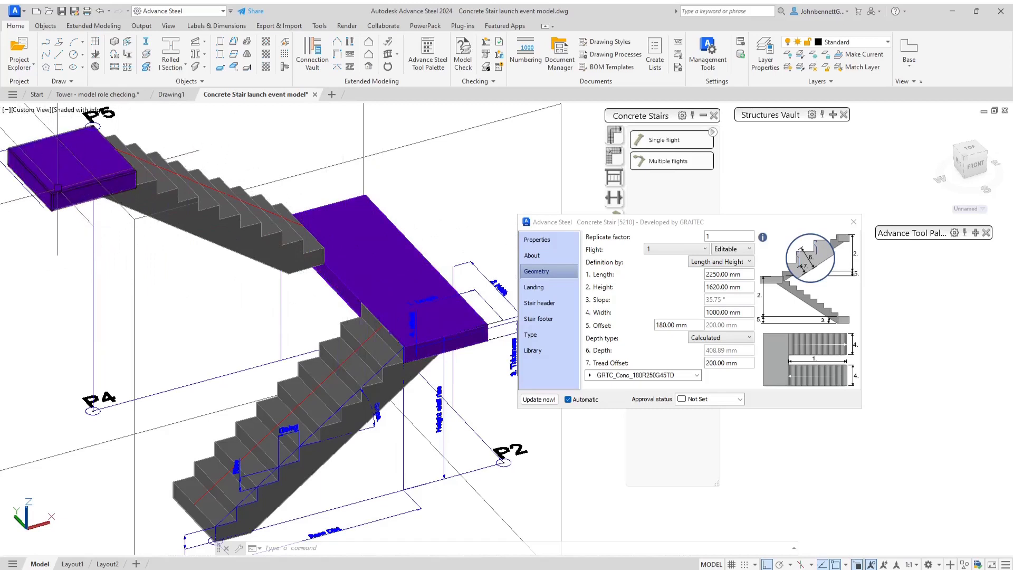
Customize the middle landing of the stair and set its length to 1200 mm.
left_click(534, 288)
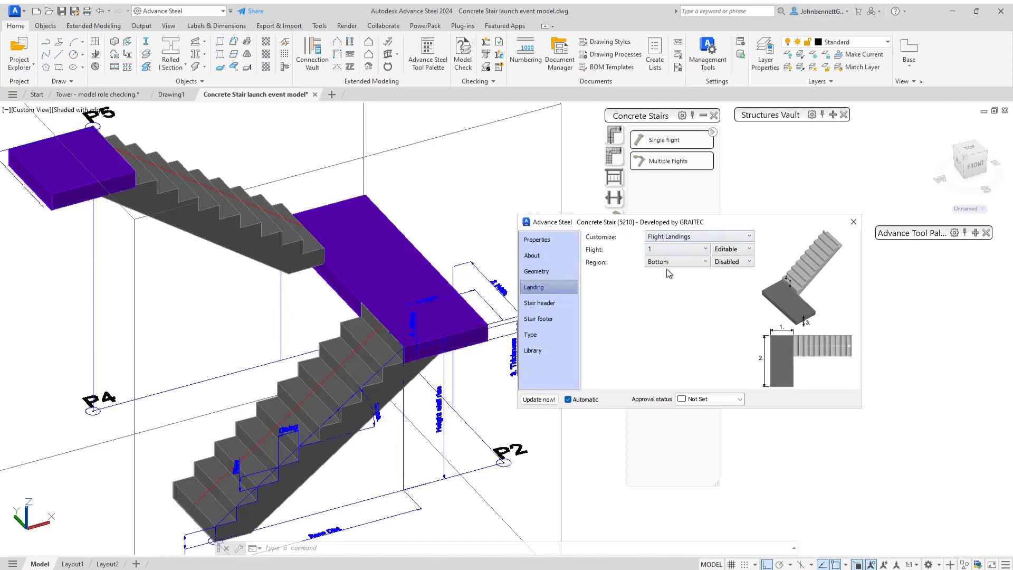
left_click(720, 238)
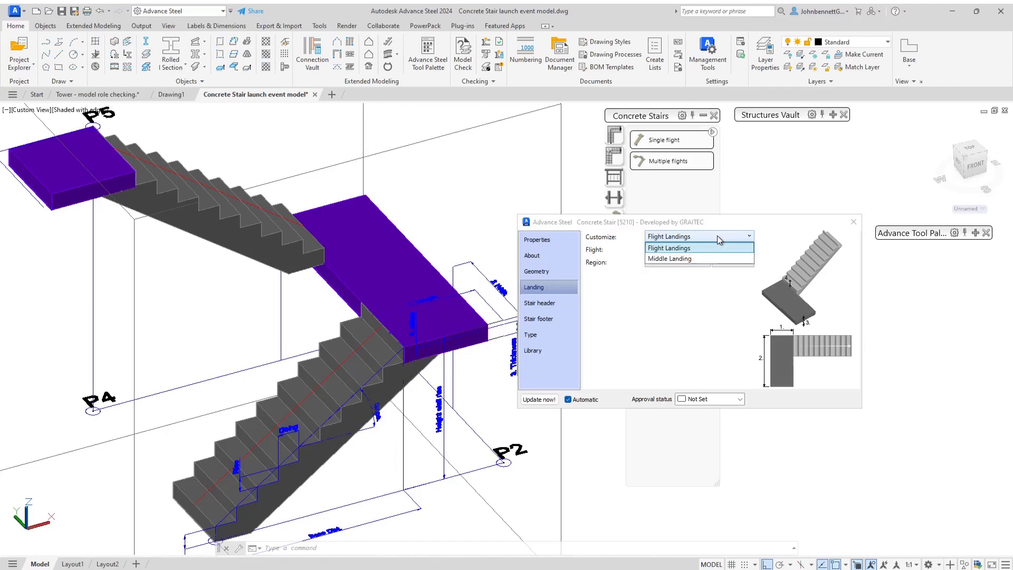
left_click(665, 259)
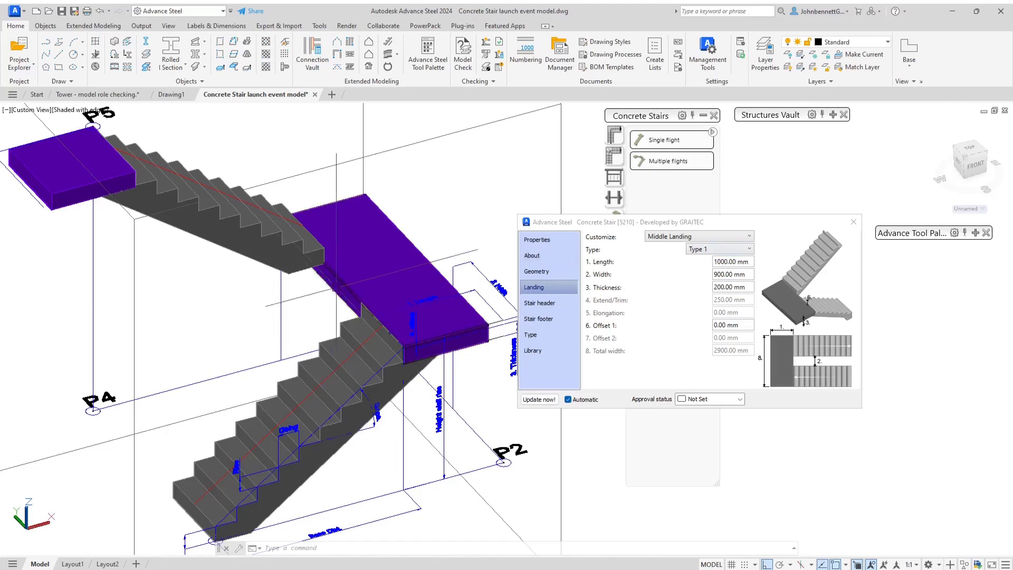
scroll(343, 298, "up", 5)
middle_click_drag(344, 297, 285, 277)
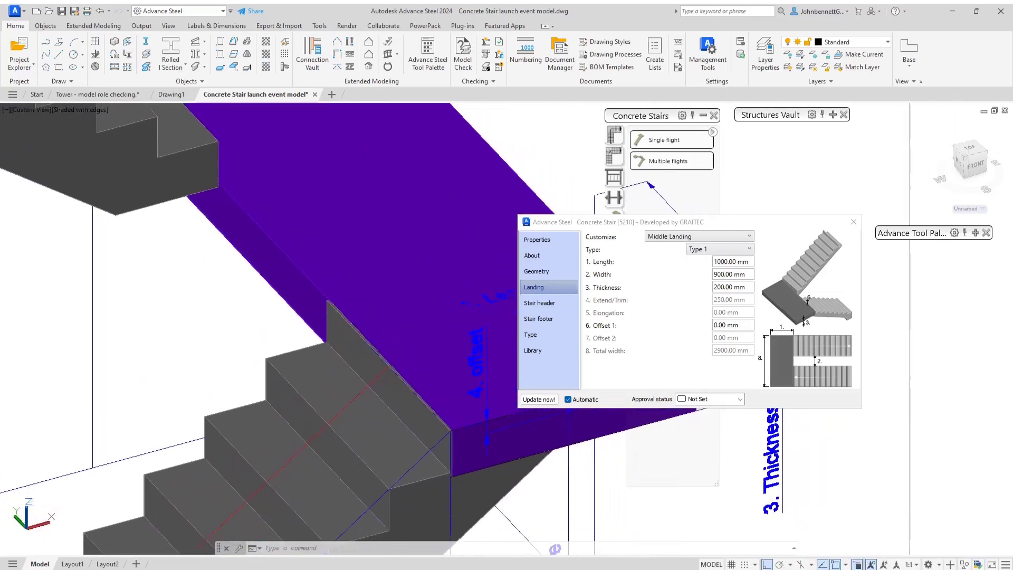
scroll(285, 277, "down", 2)
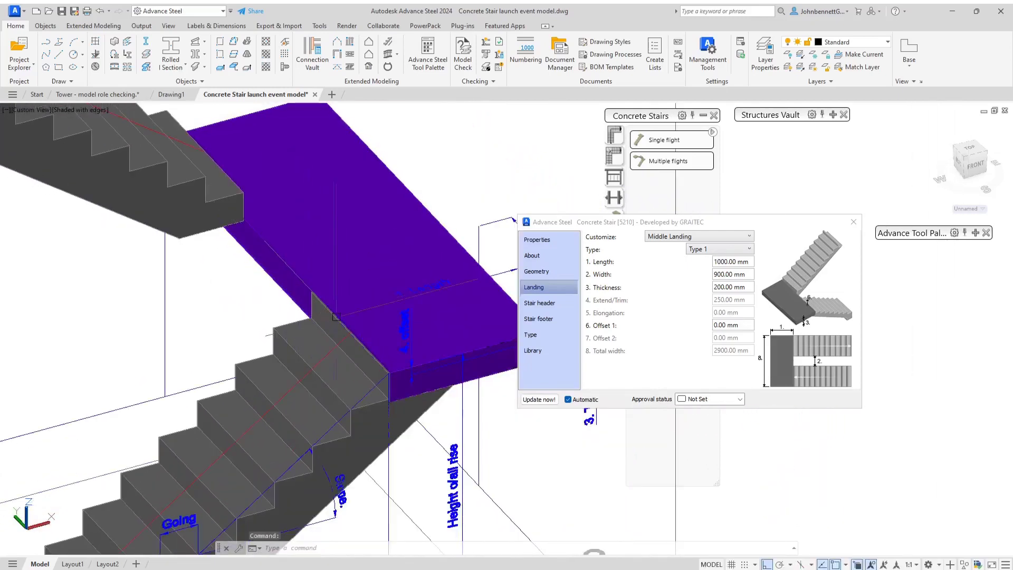
middle_click_drag(467, 199, 359, 215)
left_click(735, 262)
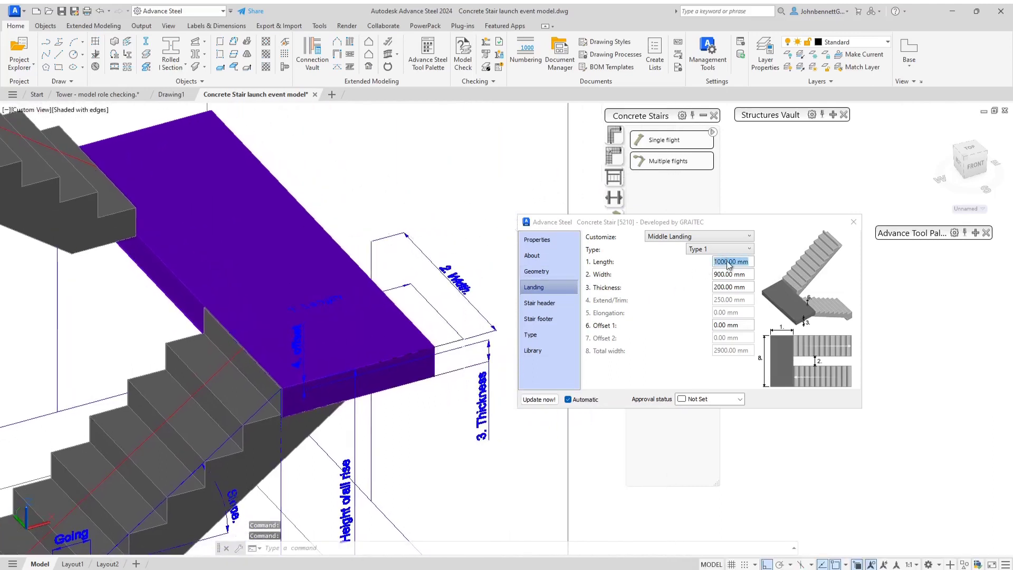
left_click(735, 261)
left_click_drag(749, 263, 707, 264)
type("120")
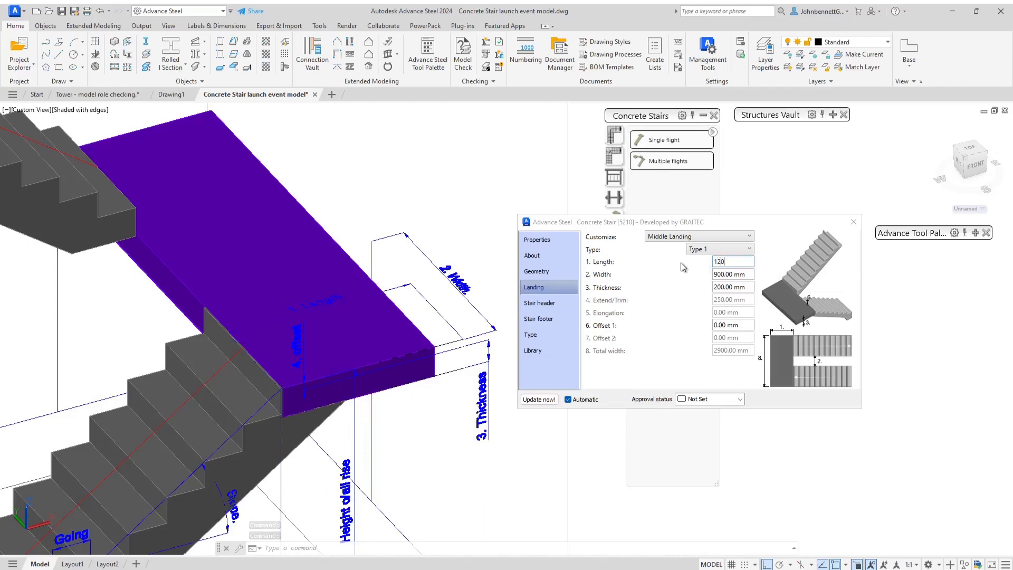
type("0")
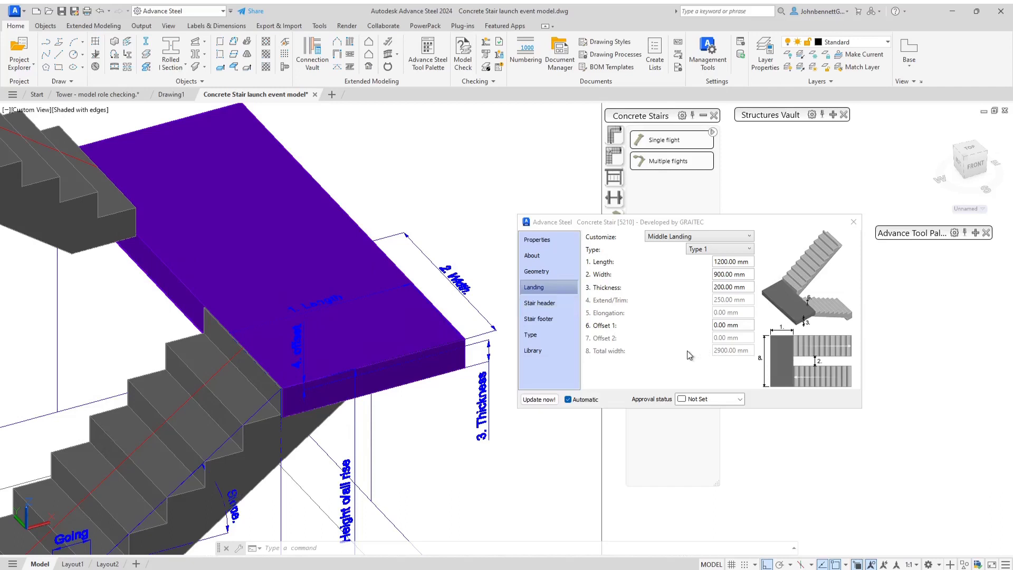
Try middle landing widths of 800 mm and 500 mm, and set the width back to 900 mm.
double_click(728, 275)
left_click(734, 274)
left_click_drag(752, 274, 690, 275)
type("800")
key("Return")
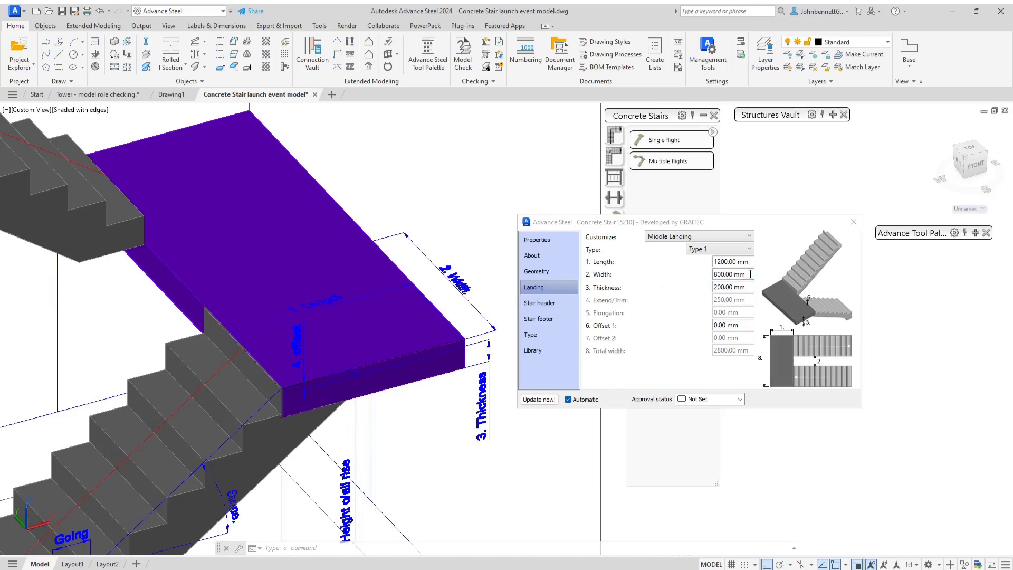
left_click_drag(750, 274, 707, 278)
type("500")
key("Return")
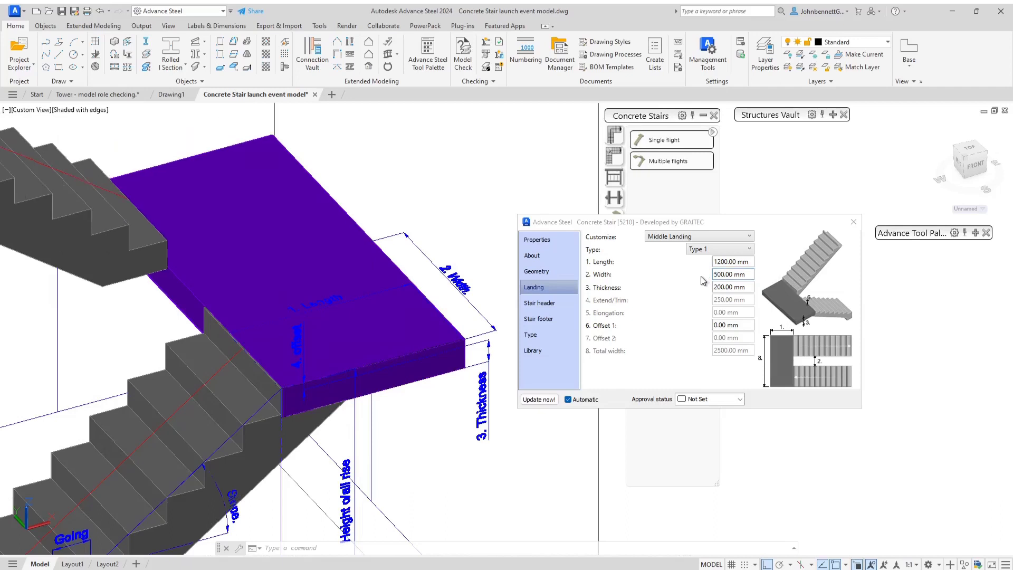
double_click(745, 275)
type("900")
key("Return")
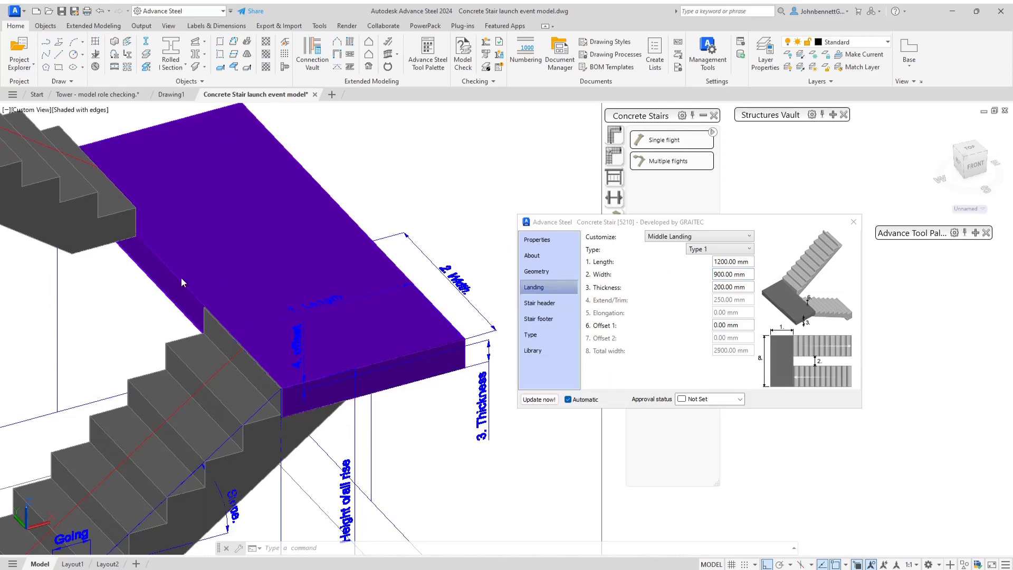
Set the stair header thickness of flight 1 to 0 mm.
middle_click_drag(104, 305, 123, 311)
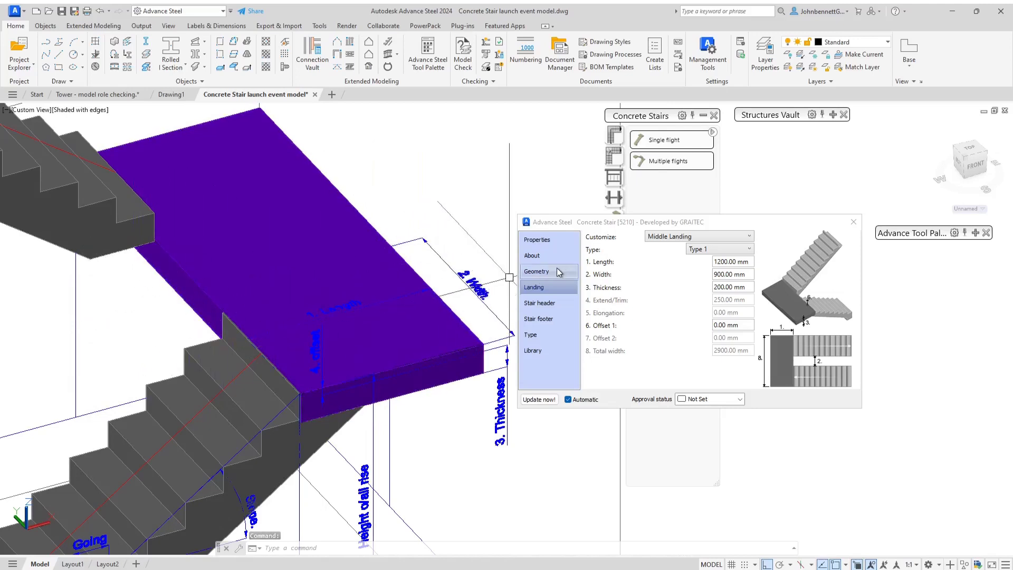
left_click(536, 304)
left_click(742, 275)
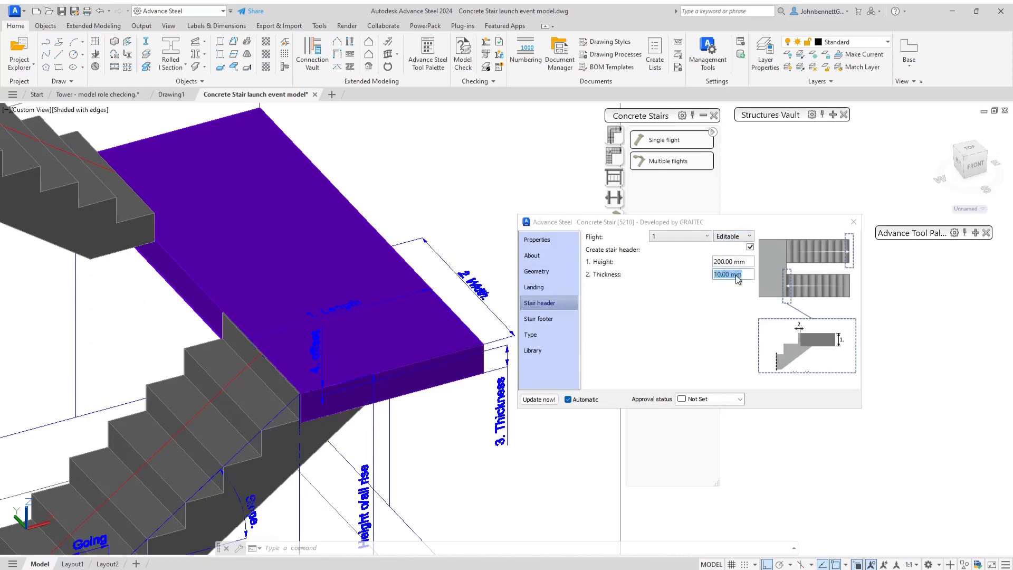
left_click_drag(742, 275, 682, 278)
type("0")
key("Tab")
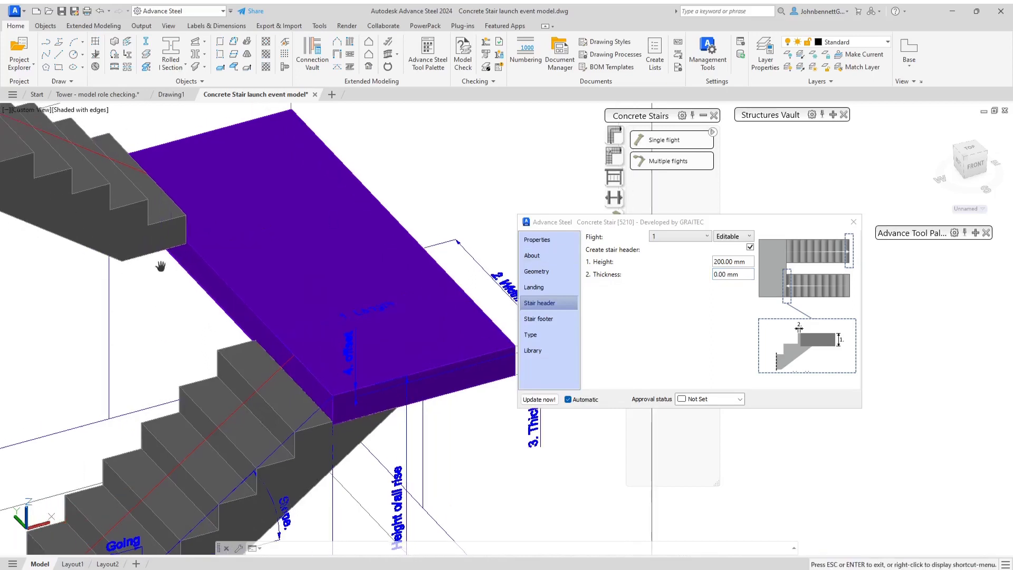
Examine the joint between flight 1 and the middle landing up close, and the whole stair.
middle_click_drag(124, 259, 156, 261)
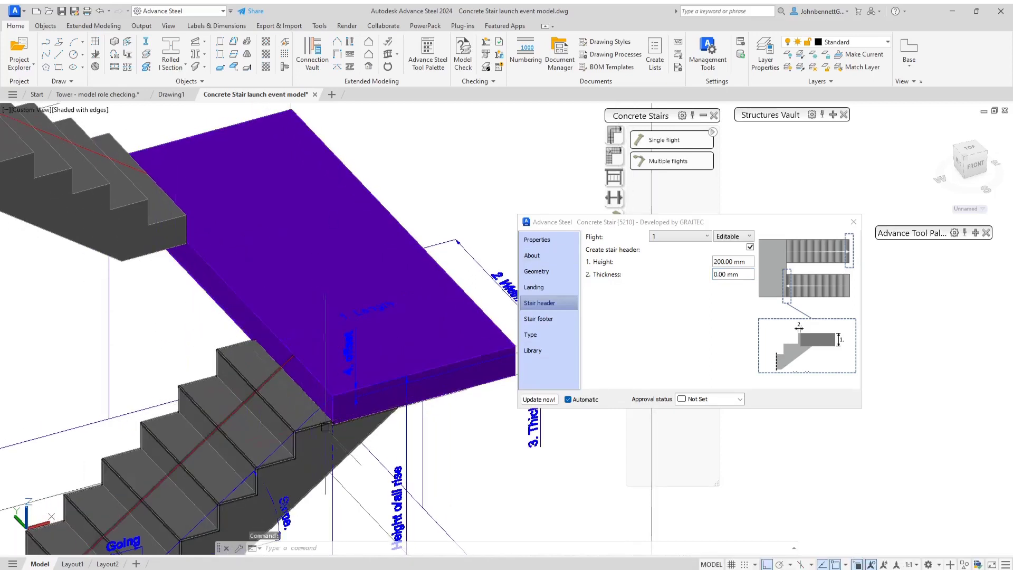
scroll(325, 417, "up", 3)
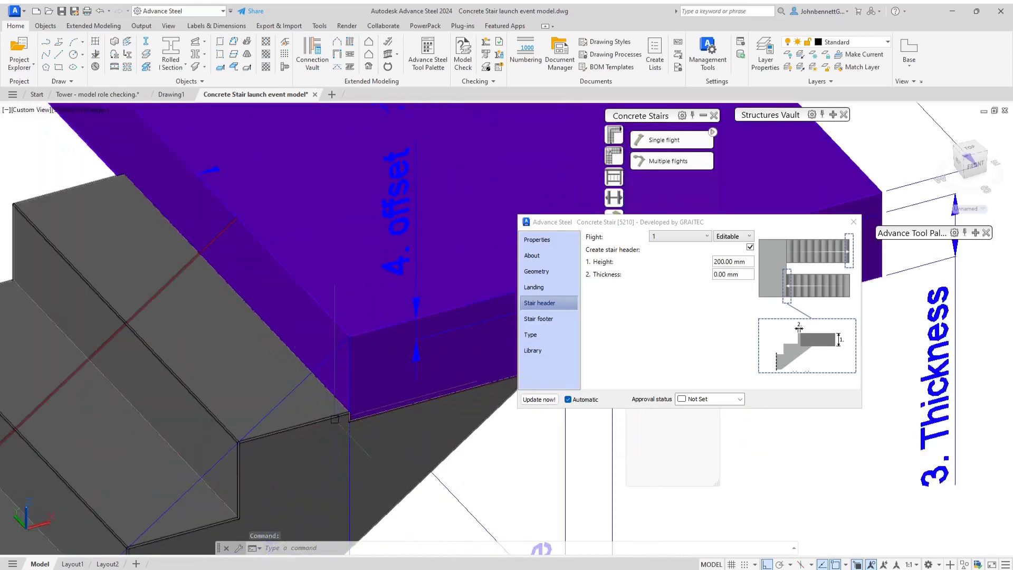
scroll(200, 284, "down", 2)
scroll(195, 279, "down", 5)
middle_click_drag(81, 241, 308, 262)
scroll(194, 261, "down", 2)
middle_click_drag(183, 251, 195, 290)
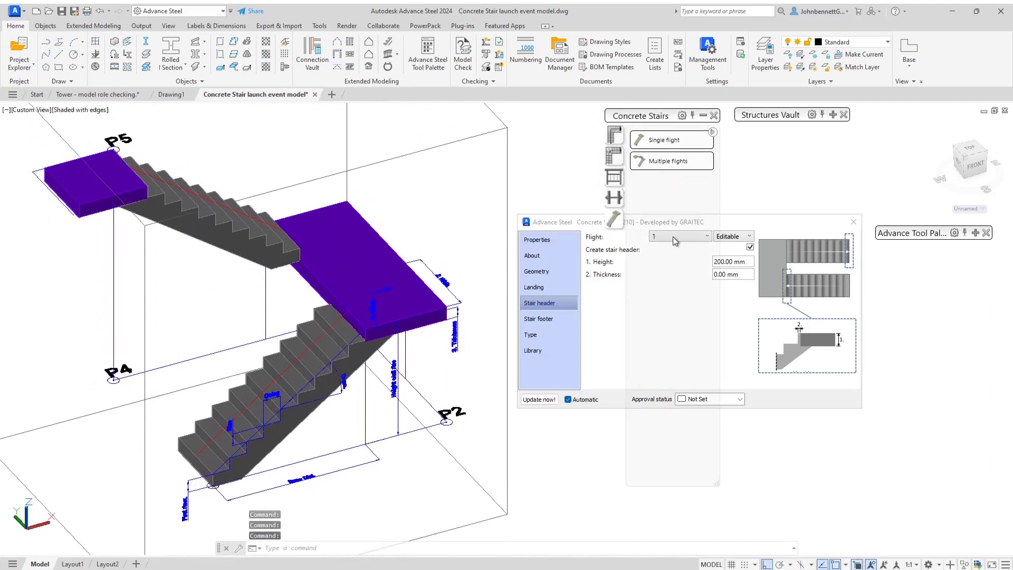
Switch the landing customization to the flight landings and set the length of flight 2's top landing to 1150 mm.
left_click(546, 289)
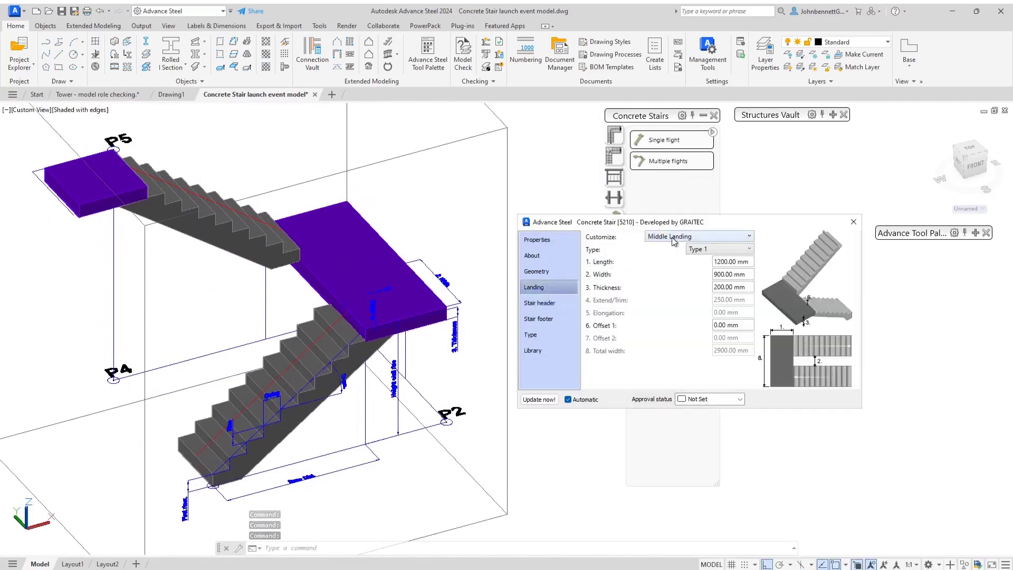
left_click(673, 237)
left_click(670, 248)
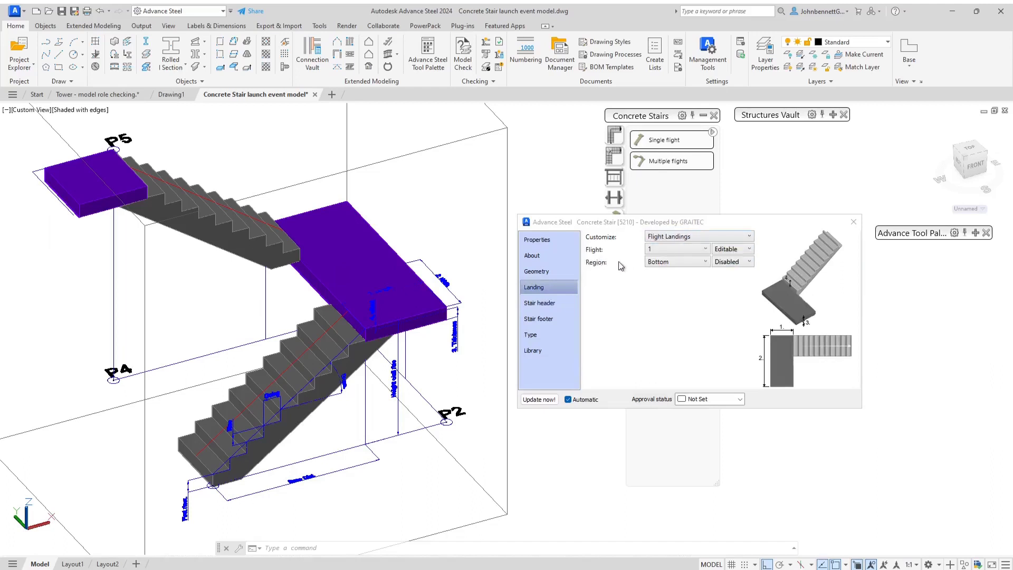
left_click(674, 248)
left_click(654, 271)
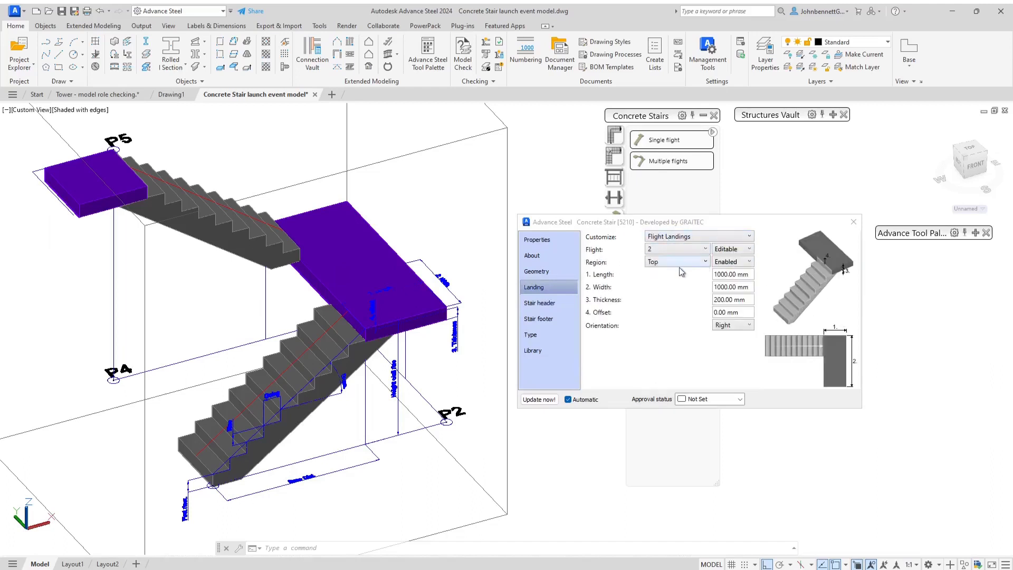
double_click(729, 277)
type("12")
type("150")
key("Return")
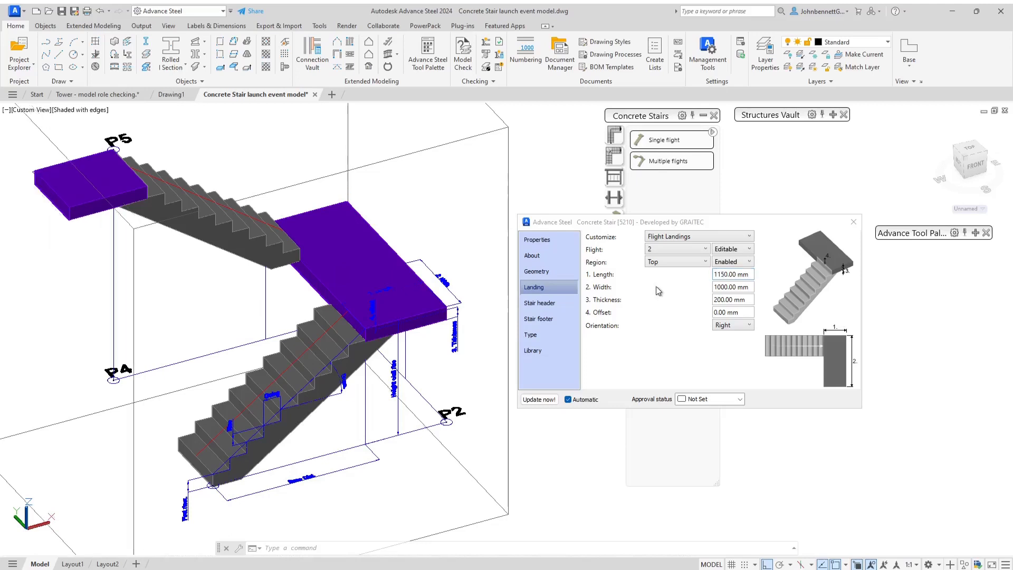
Set the width of flight 2's top landing to 1500 mm.
left_click(745, 287)
left_click(754, 287)
left_click_drag(745, 287, 666, 297)
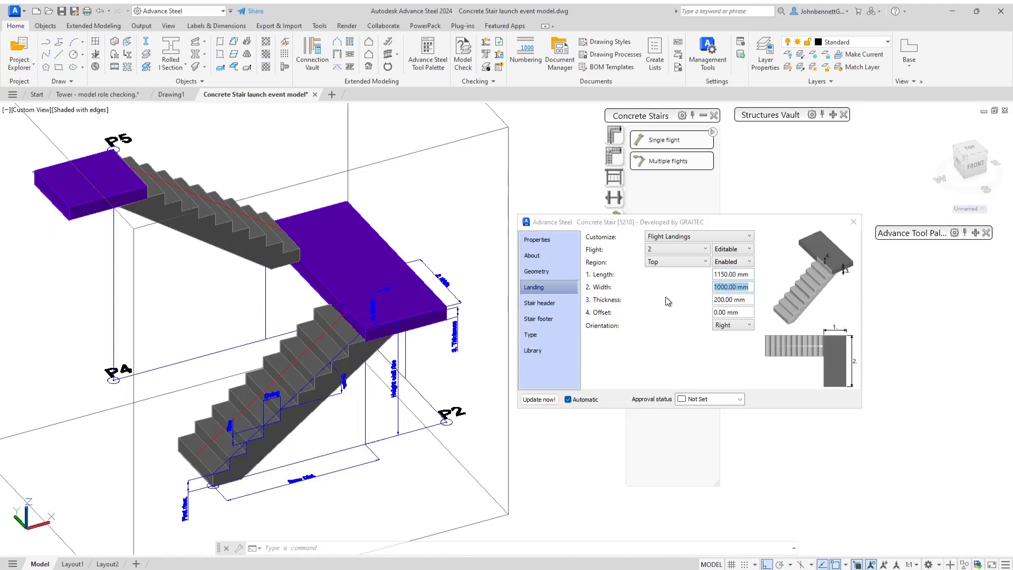
type("1500")
key("Return")
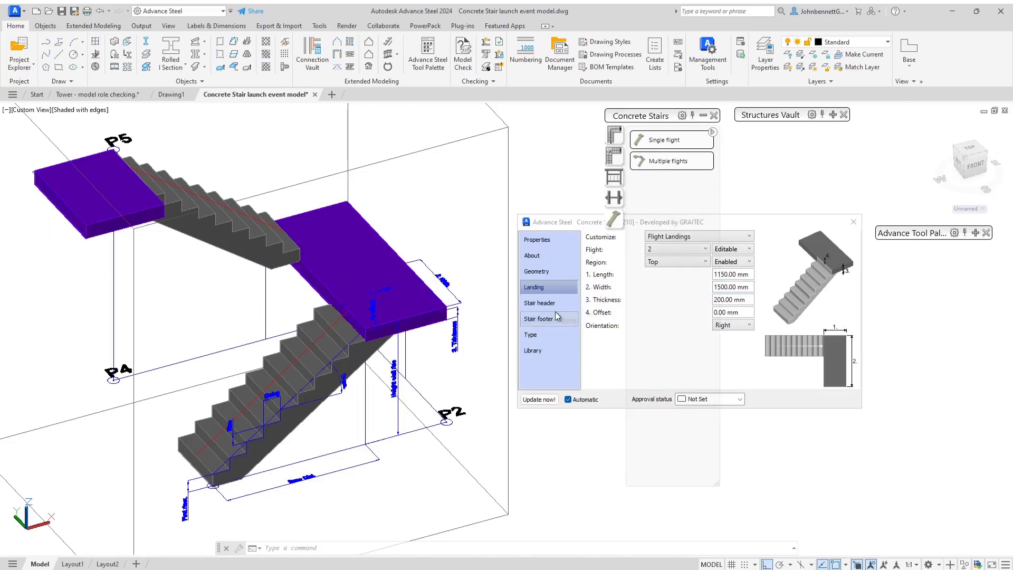
Switch the stair header settings to flight 2 and set the header thickness to 50 mm.
left_click(547, 303)
left_click(686, 237)
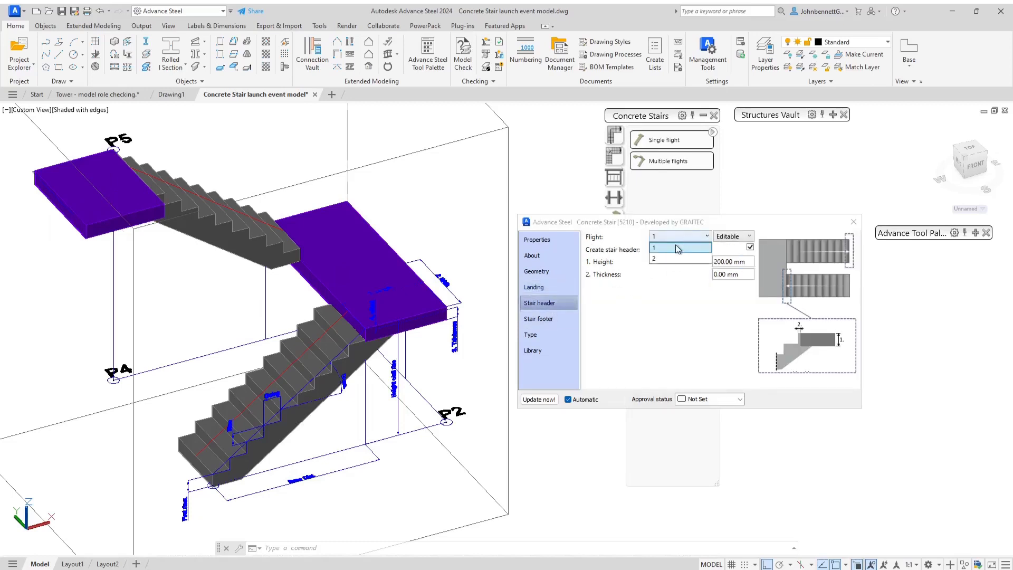
left_click(669, 258)
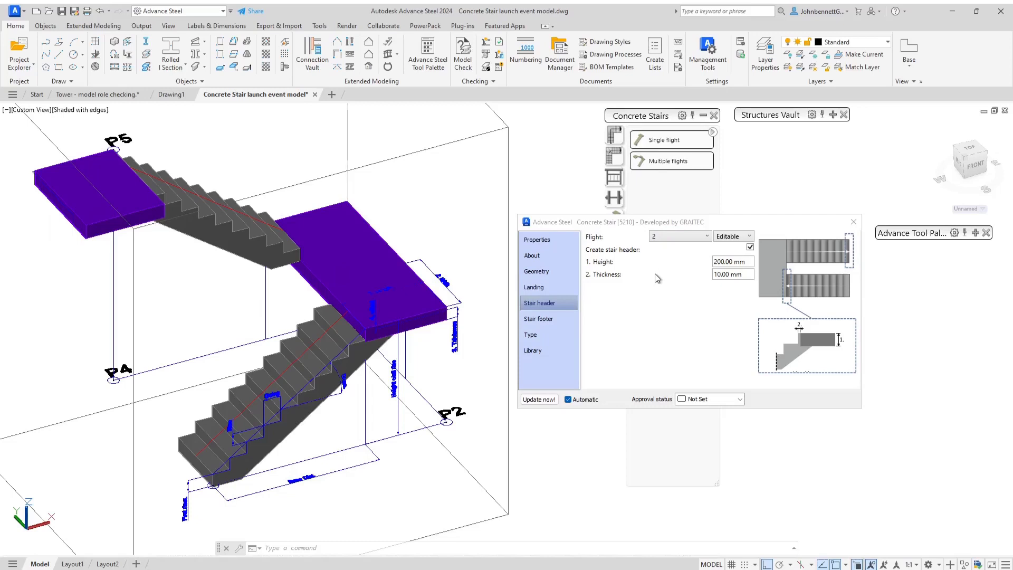
left_click(745, 274)
left_click(748, 273)
left_click_drag(748, 273, 700, 279)
type("50")
key("Return")
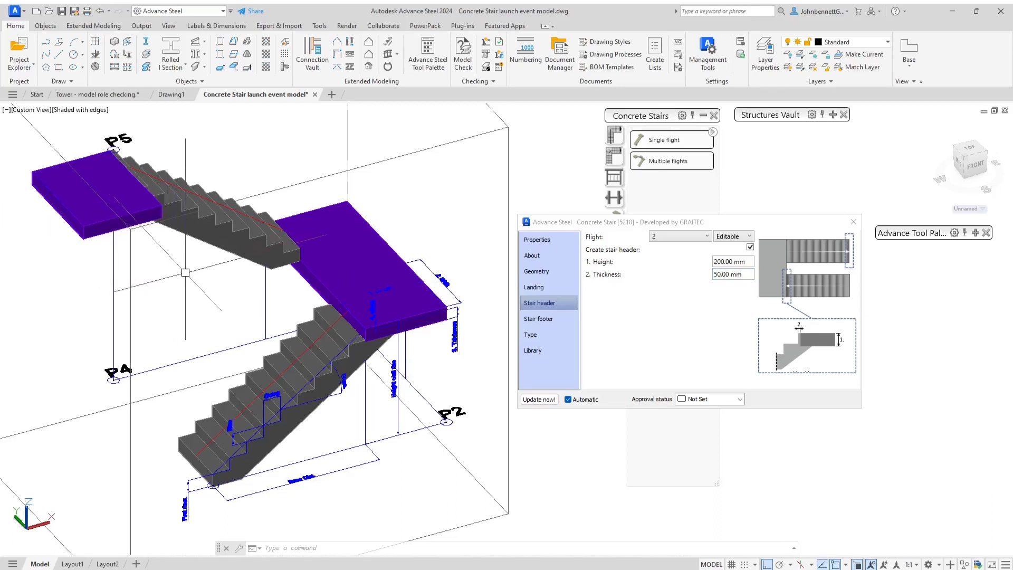
Switch the landing customization from the flight landings to the middle landing.
middle_click_drag(153, 275, 177, 258, "shift")
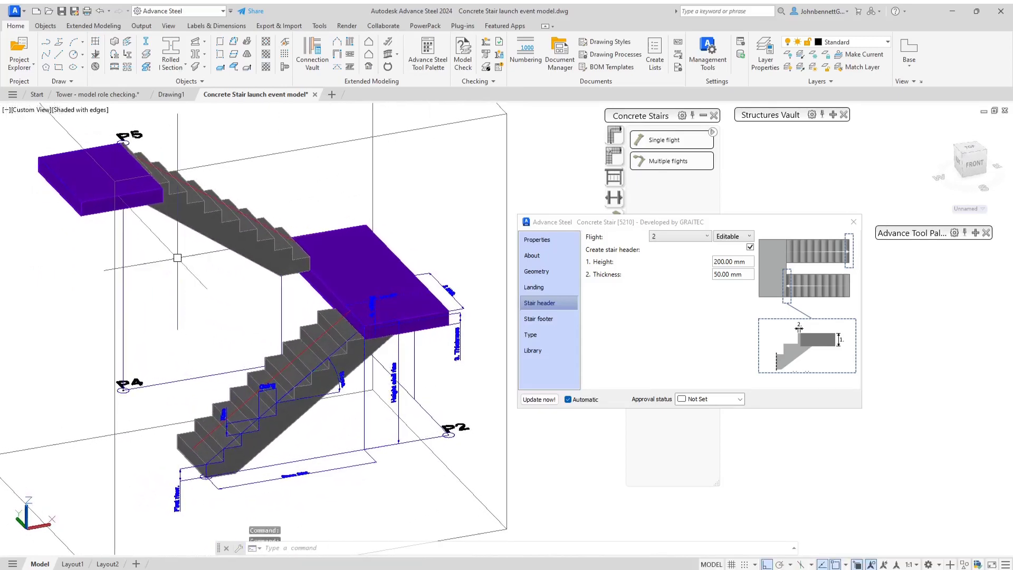
left_click(696, 236)
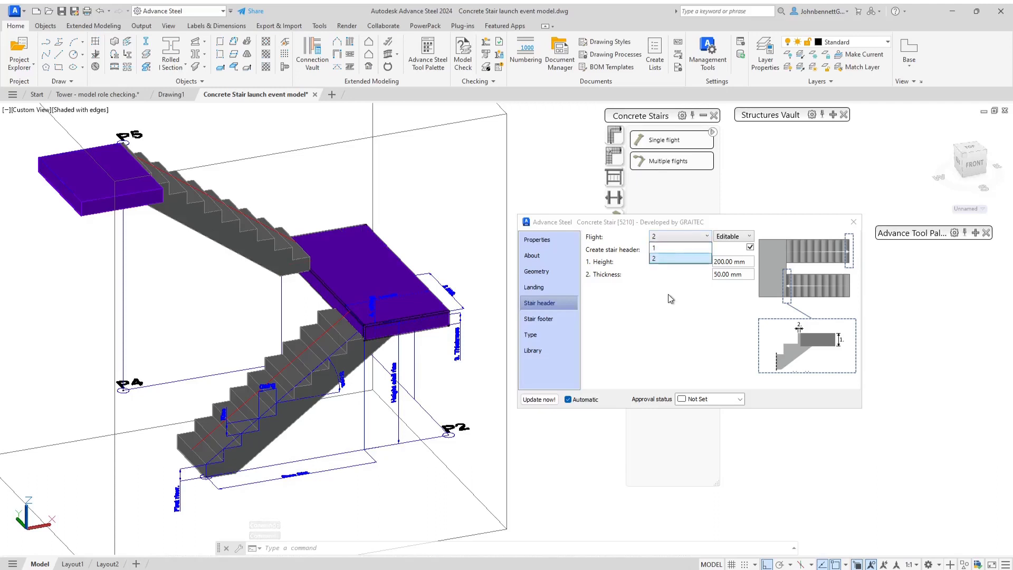
left_click(665, 314)
left_click(544, 289)
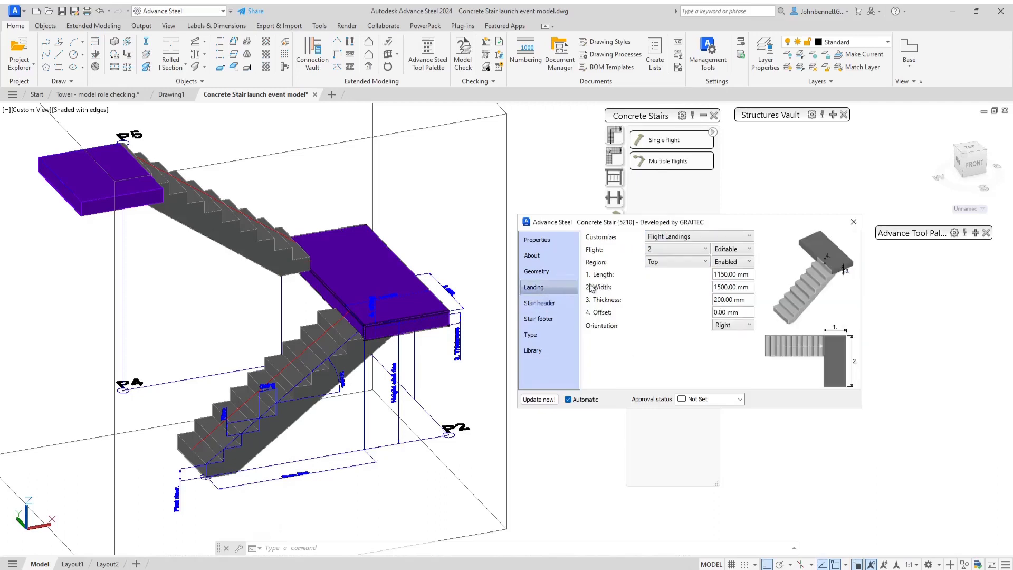
left_click(673, 239)
left_click(658, 259)
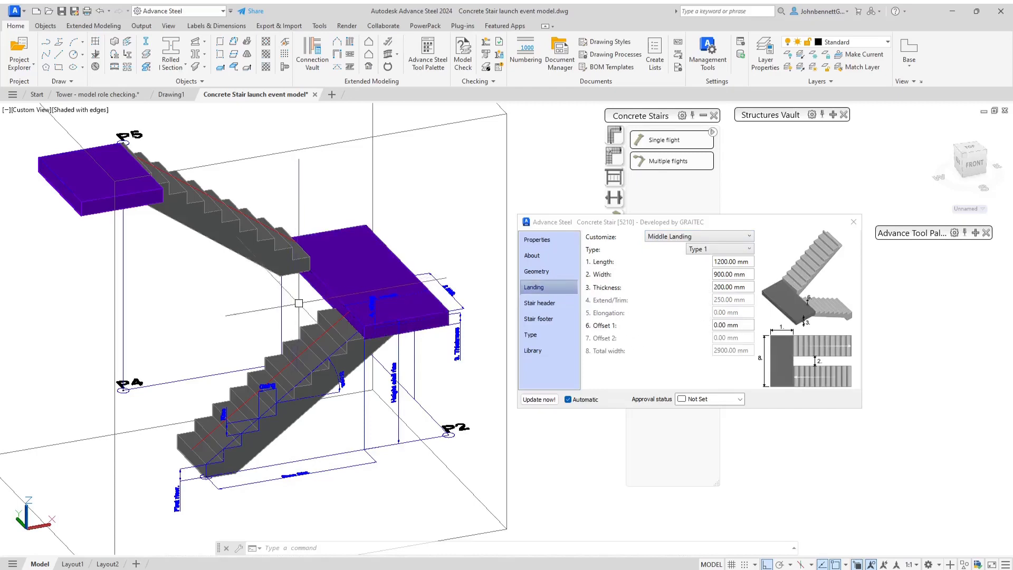
Change the middle landing to Type 2.
middle_click_drag(292, 301, 320, 309, "shift")
scroll(320, 309, "up", 6)
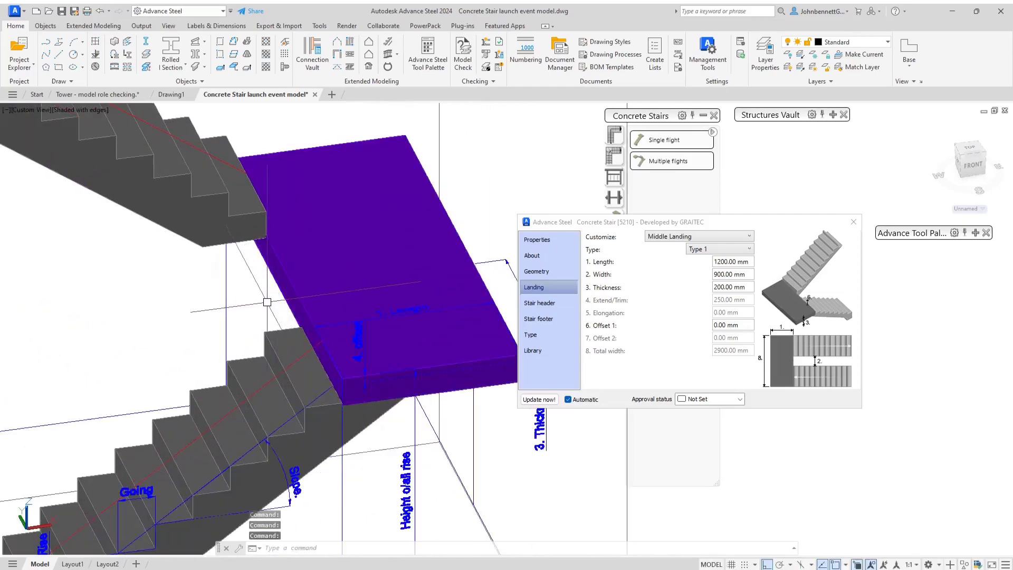
middle_click_drag(277, 296, 444, 319, "shift")
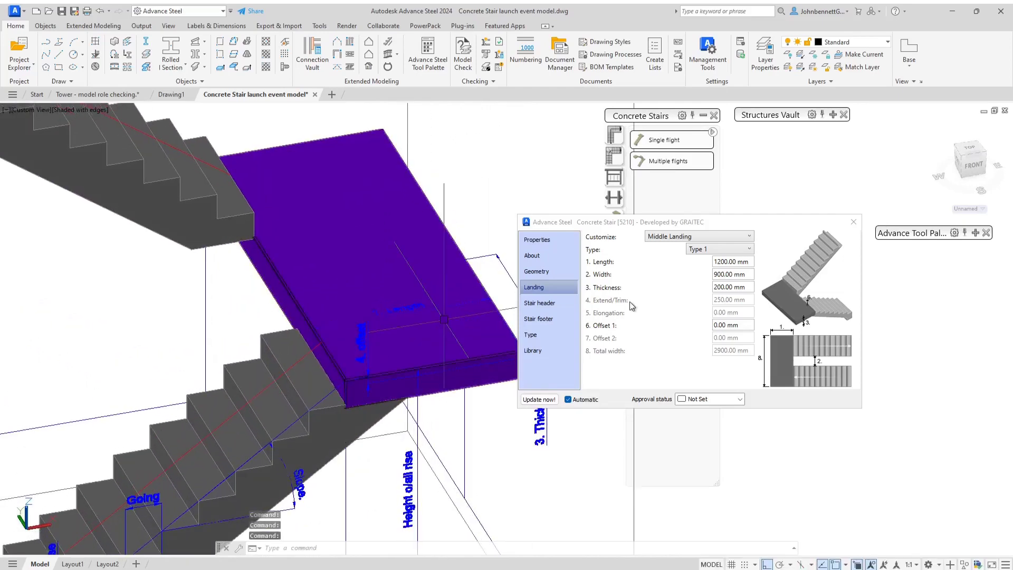
left_click(694, 250)
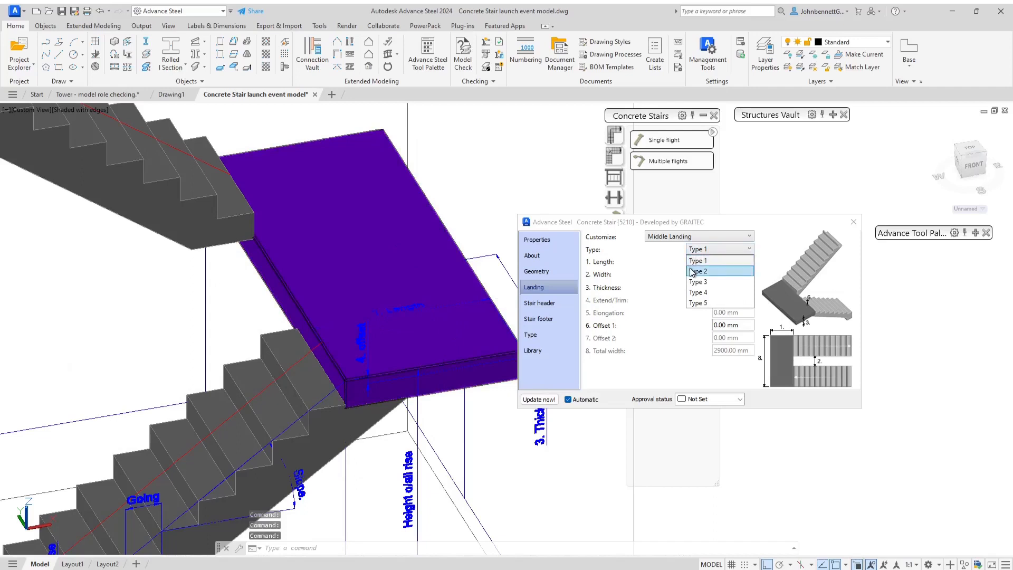
left_click(697, 271)
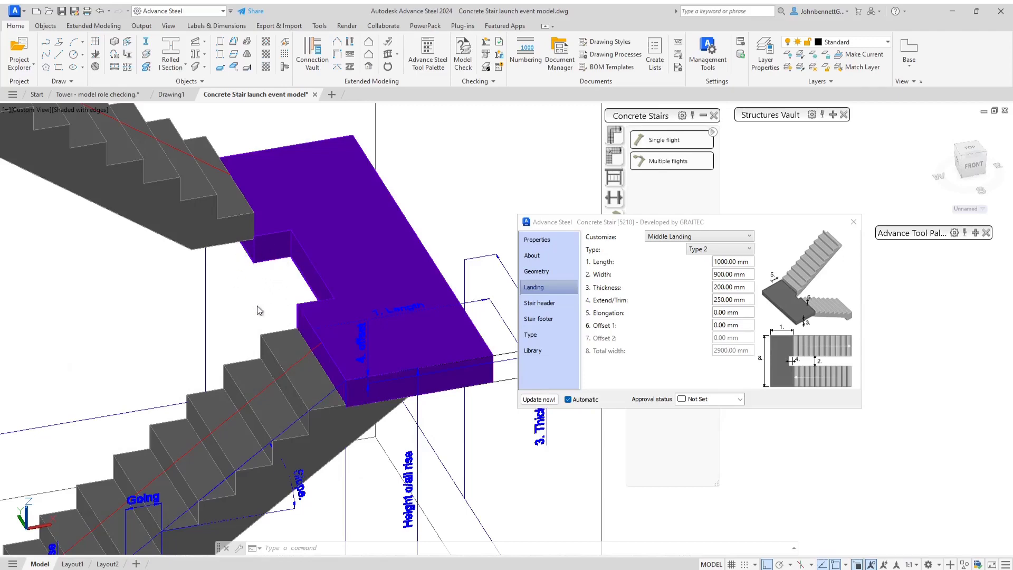
middle_click_drag(243, 287, 267, 306, "shift")
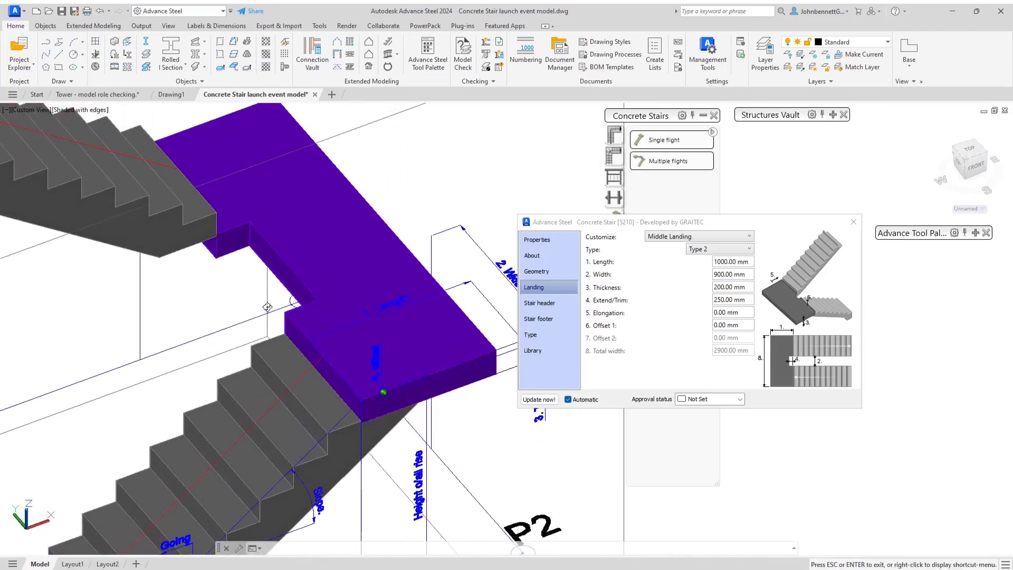
Set the Type 2 middle landing's Extend/Trim value to 200 mm.
left_click(724, 316)
left_click(740, 316)
left_click(753, 300)
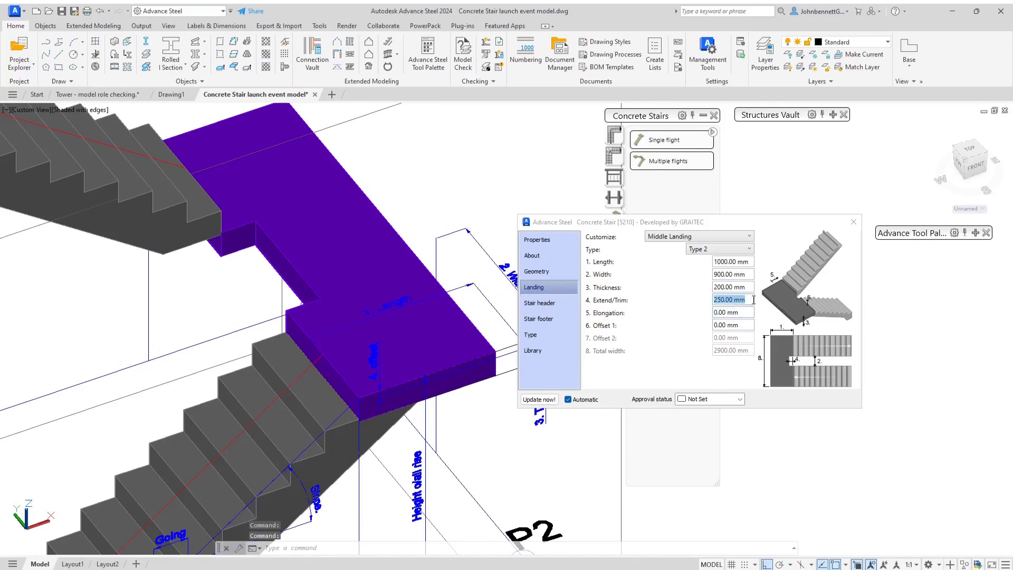
left_click_drag(753, 300, 703, 297)
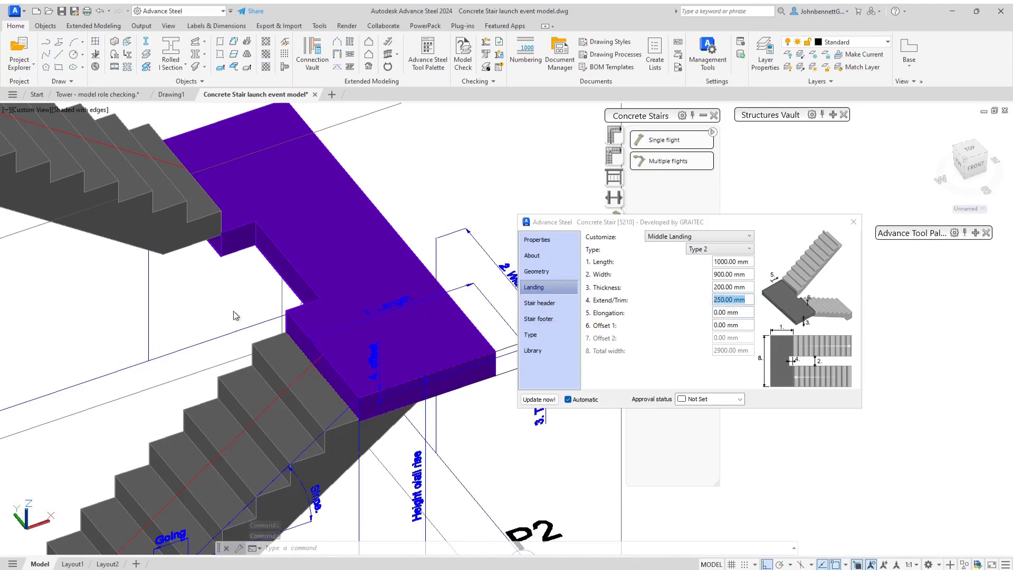
middle_click_drag(220, 297, 228, 288)
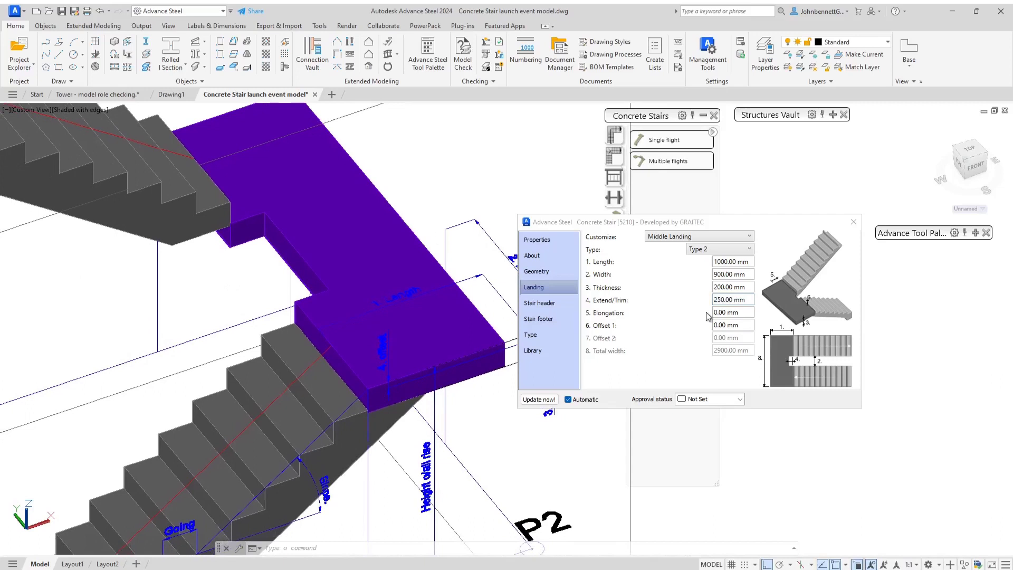
left_click(737, 301)
left_click(738, 312)
left_click(744, 298)
type("2000")
key("BackSpace")
key("Return")
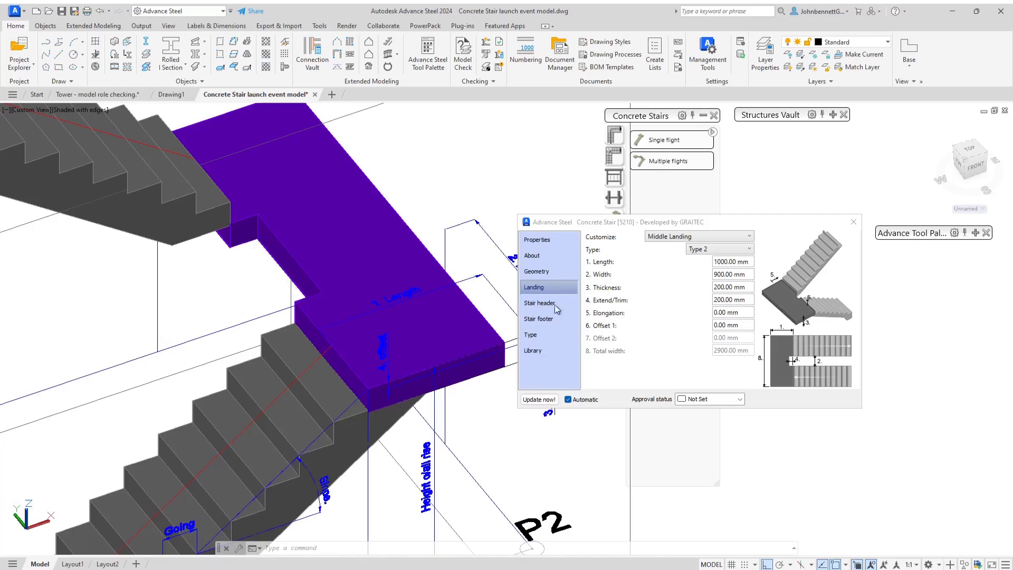
Set the middle landing's Extend/Trim value back to 250 mm.
triple_click(748, 300)
type("250")
key("Return")
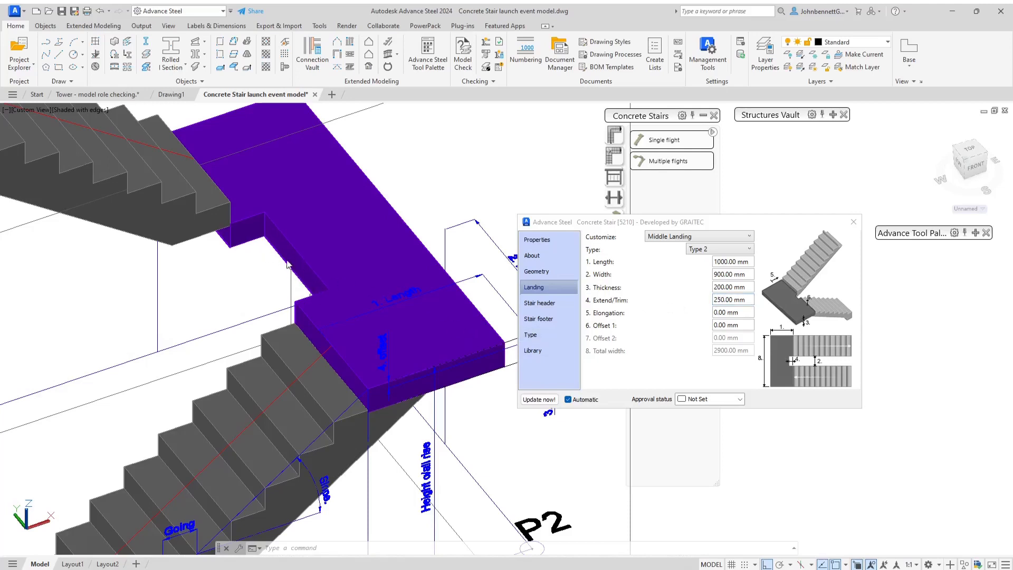
Try elongations of 100 mm and -100 mm on the Type 2 middle landing and return the elongation to 0 mm.
left_click(747, 312)
left_click_drag(747, 313, 710, 316)
type("100")
key("Return")
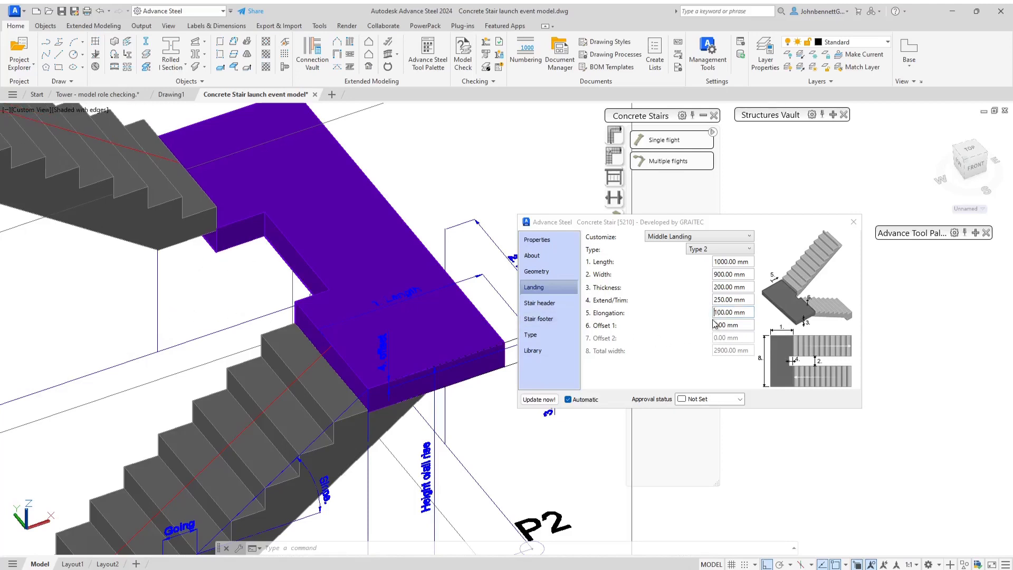
type("-")
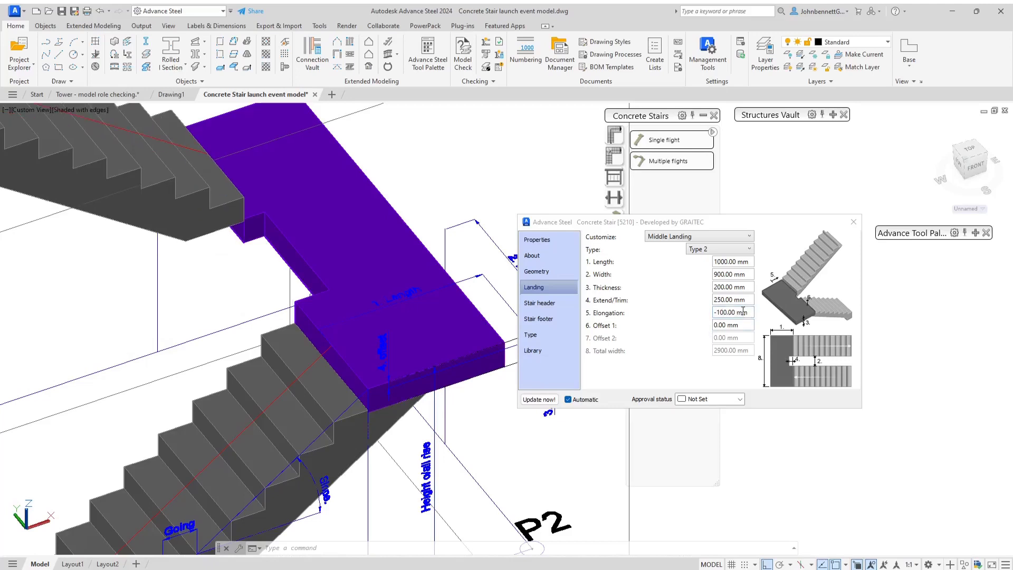
left_click_drag(752, 312, 690, 319)
type("0")
Try an Offset 1 of -50 mm on the Type 2 middle landing and return it to 0 mm.
left_click(737, 325)
left_click(738, 325)
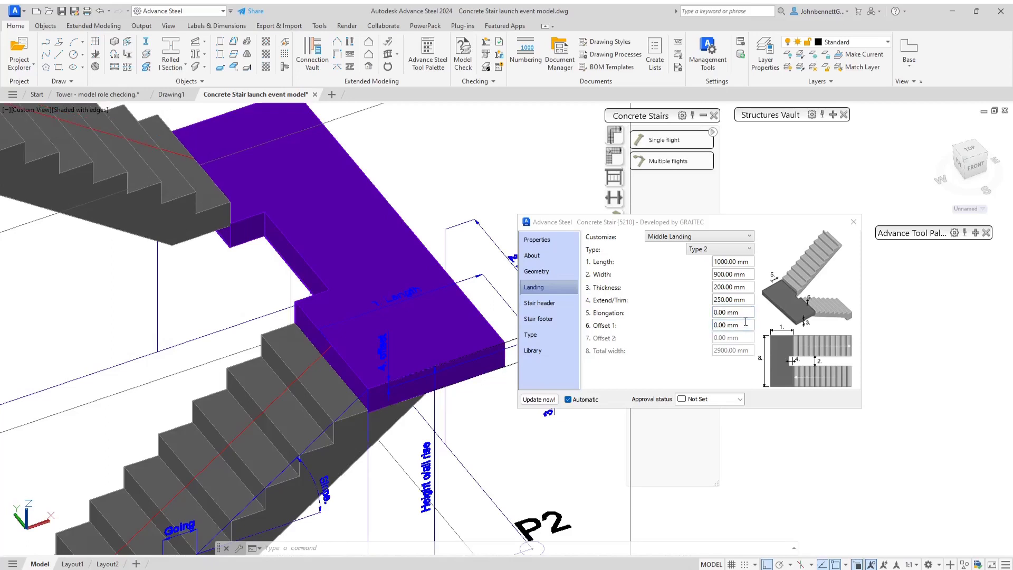
left_click_drag(726, 325, 706, 328)
type("-1")
type("0")
key("Return")
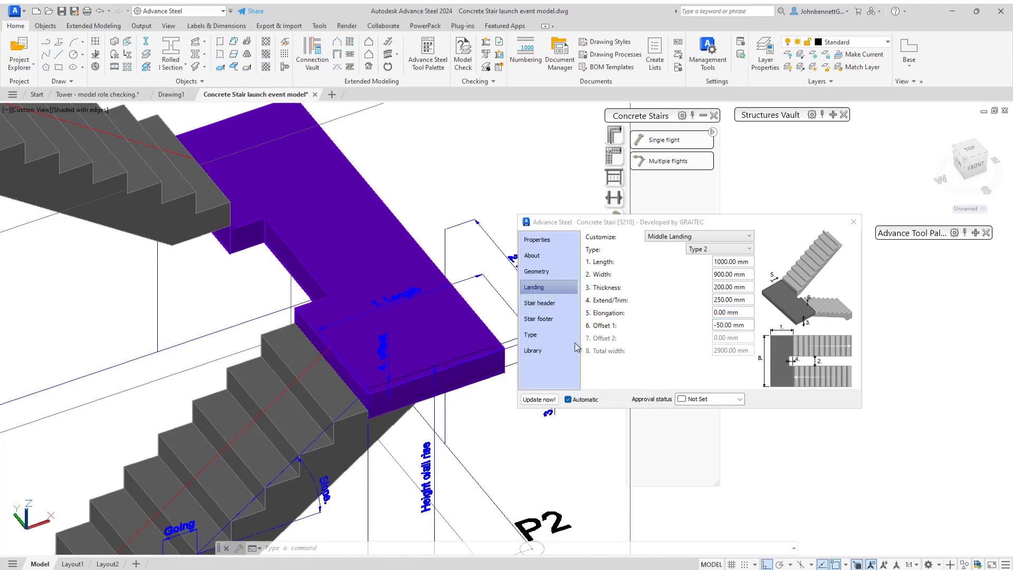
triple_click(751, 326)
type("0")
key("Return")
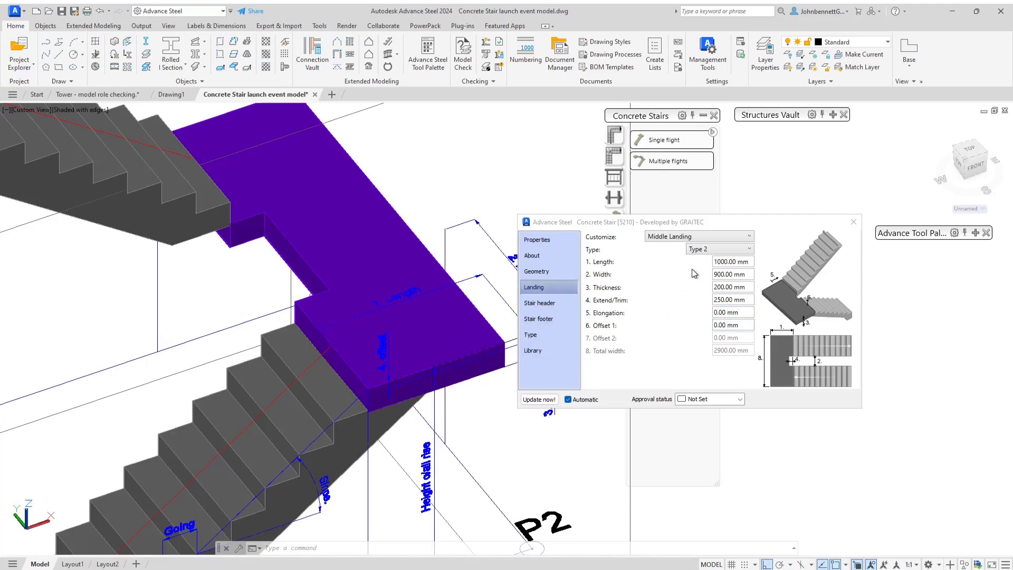
Change the middle landing to Type 3 and try elongations of 300 mm and 200 mm.
left_click(702, 250)
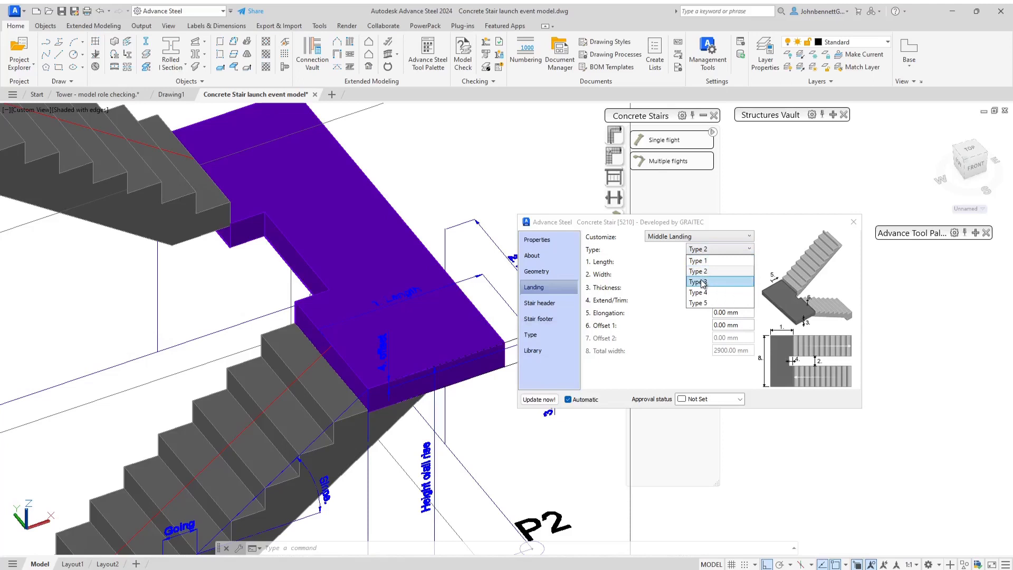
left_click(702, 282)
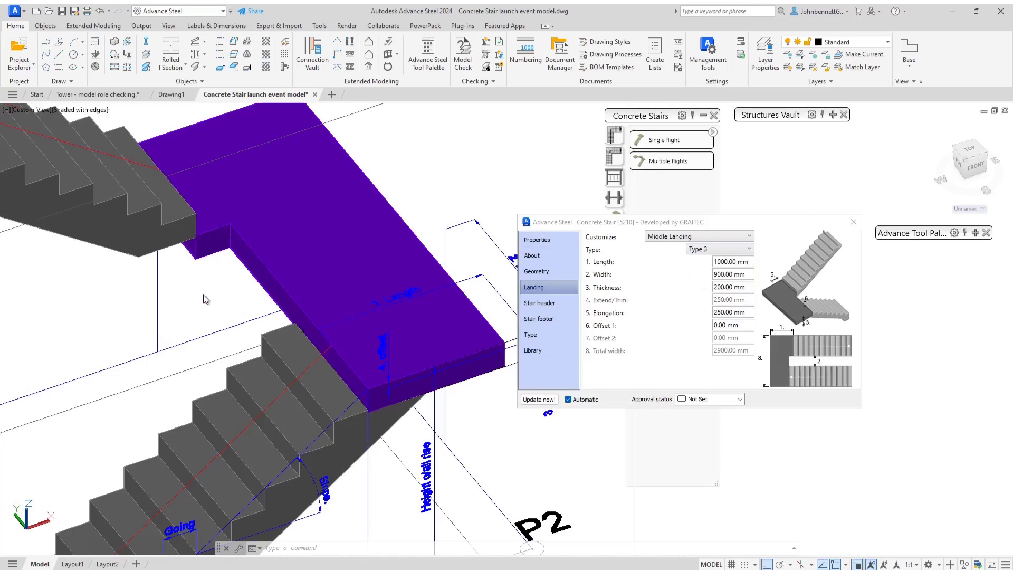
left_click(739, 311)
left_click_drag(754, 313, 700, 319)
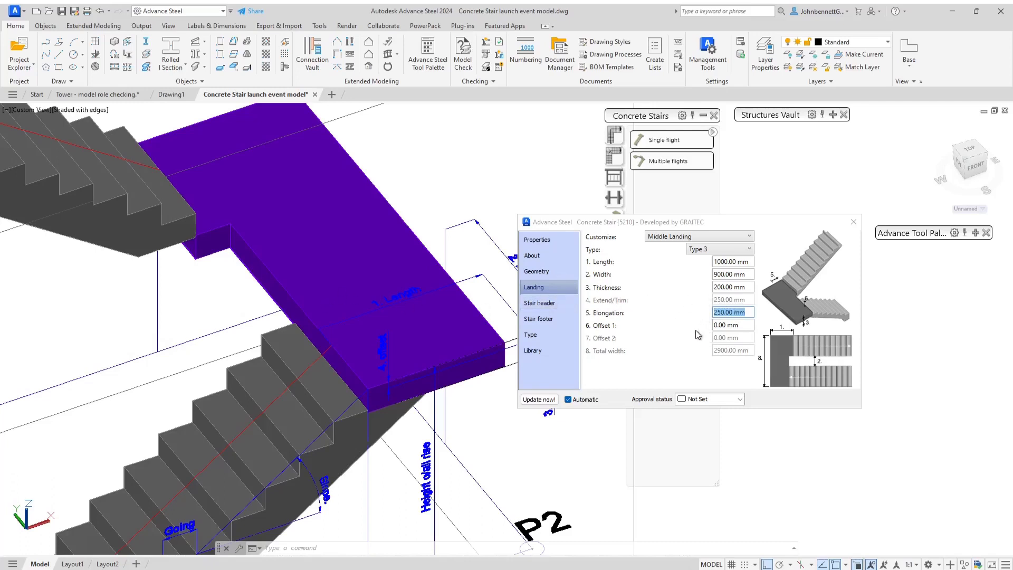
type("300")
key("Return")
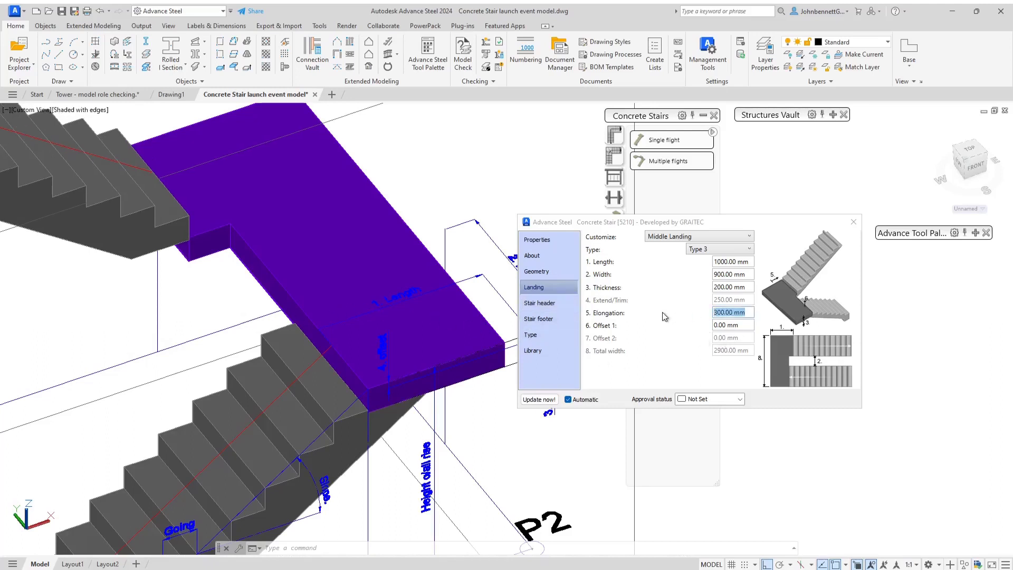
type("200")
key("Return")
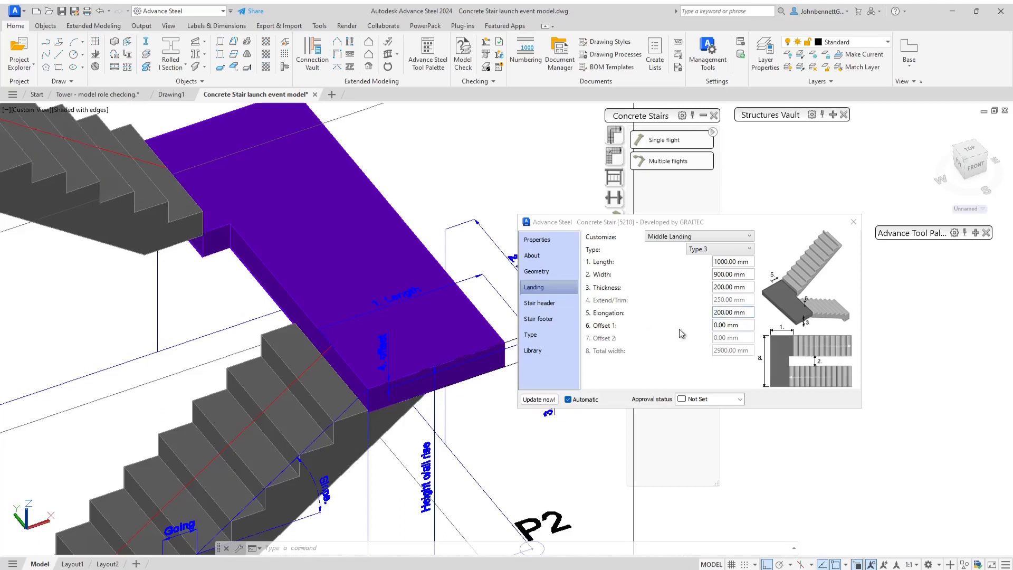
Try an Offset 1 of -50 mm on the Type 3 middle landing and return it to 0 mm.
left_click(731, 326)
double_click(733, 326)
left_click_drag(702, 328, 662, 327)
type("-50")
key("Return")
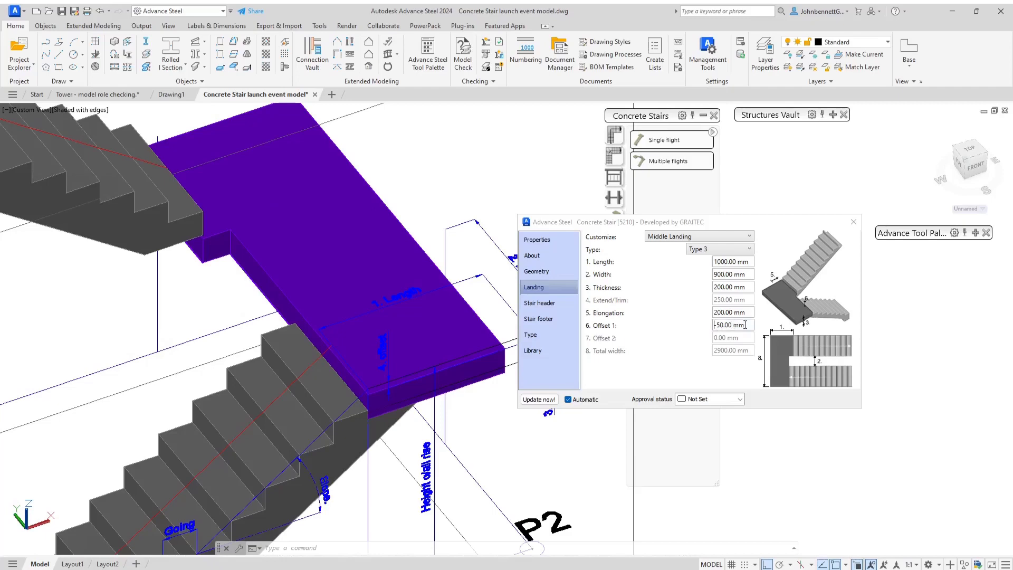
left_click_drag(746, 325, 688, 336)
type("0")
key("Return")
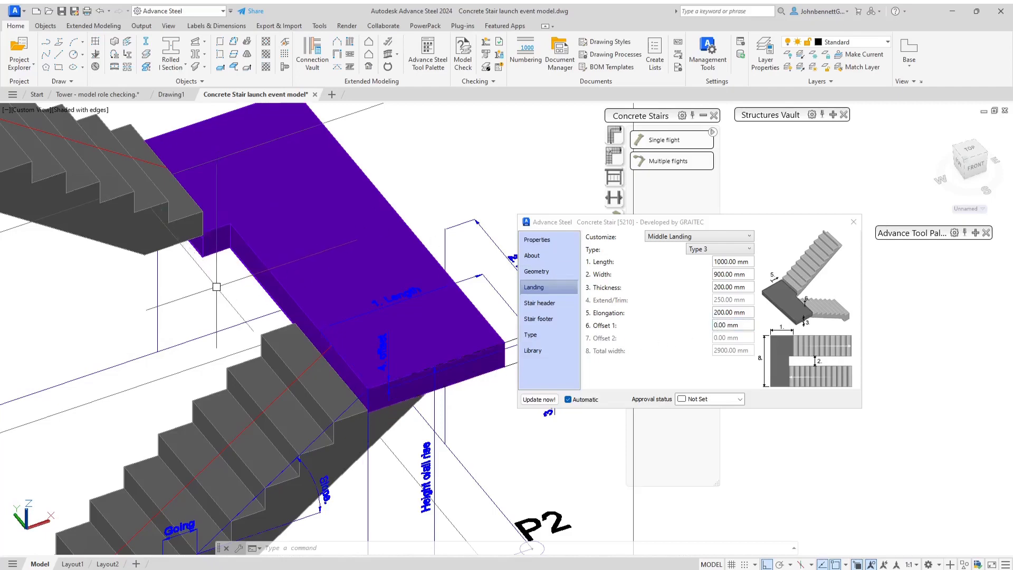
Change the middle landing to Type 4.
scroll(216, 286, "down", 3)
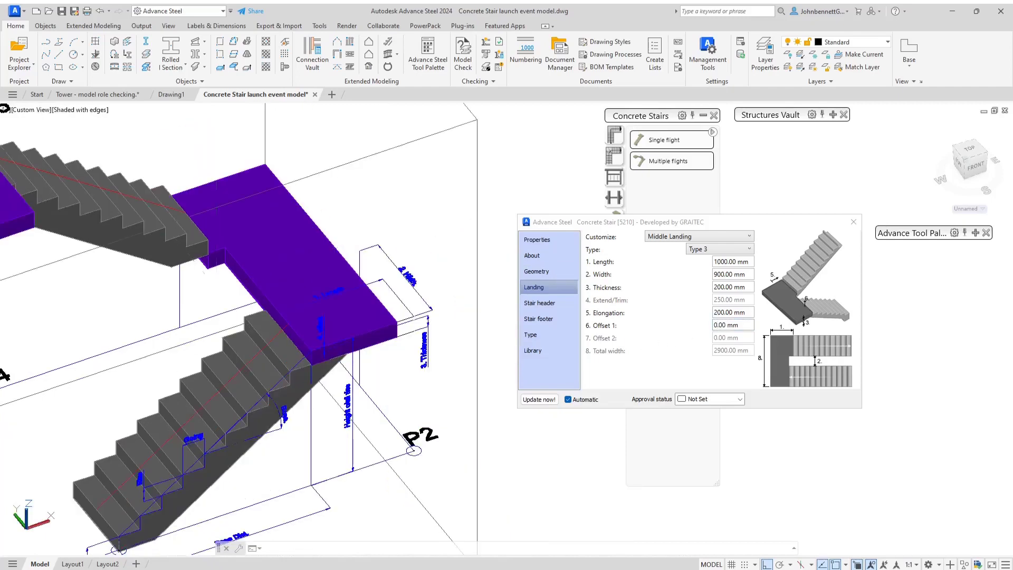
left_click(703, 250)
left_click(689, 289)
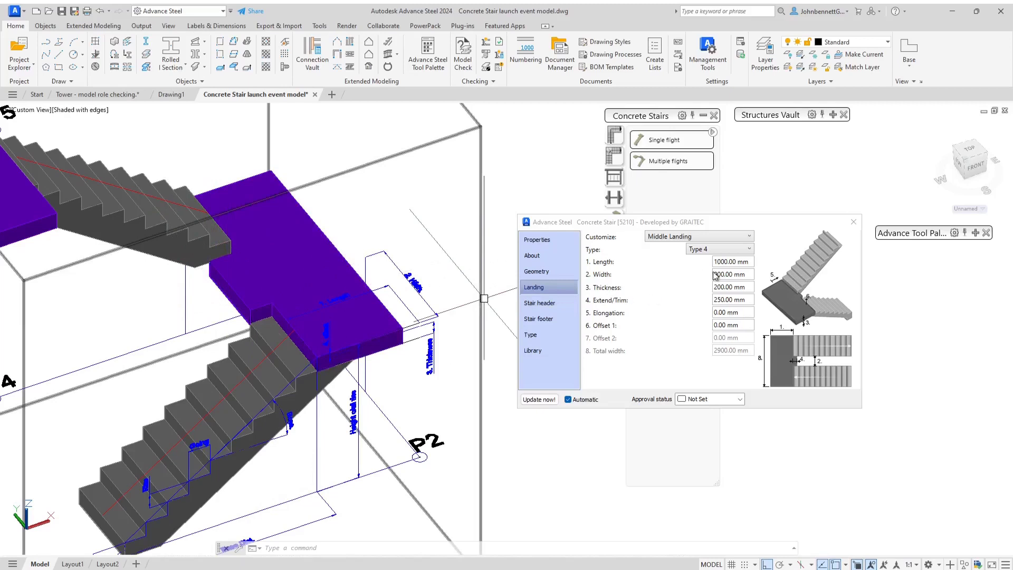
Set the Type 4 middle landing's elongation to 200 mm.
left_click(731, 274)
left_click(737, 288)
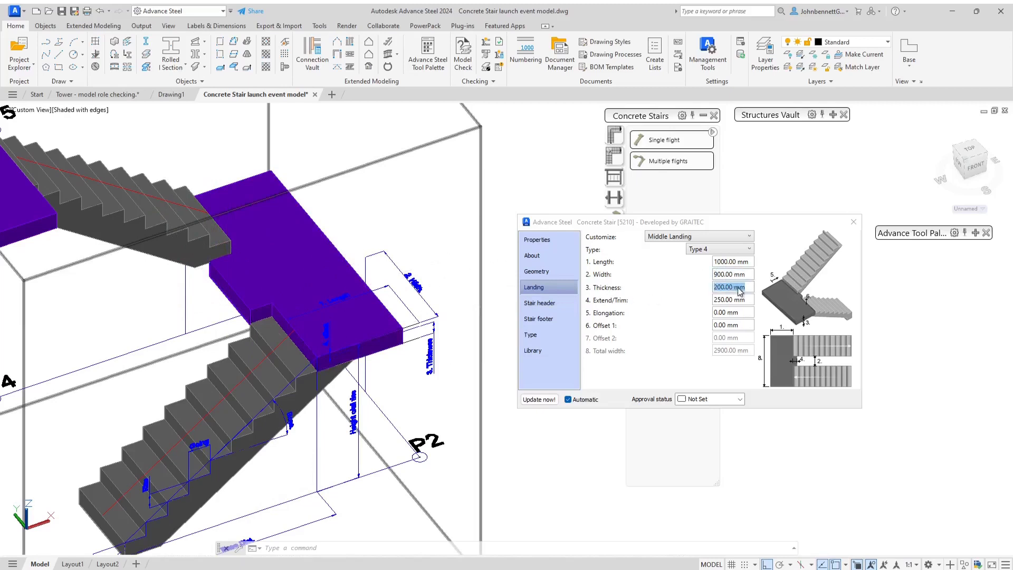
left_click(743, 301)
left_click(743, 314)
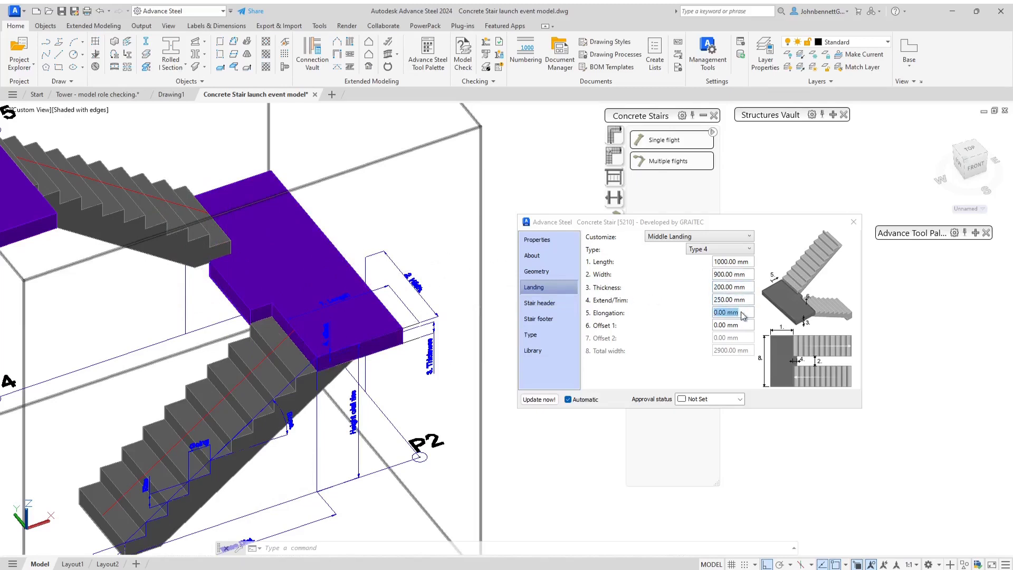
left_click(744, 312)
key("Tab")
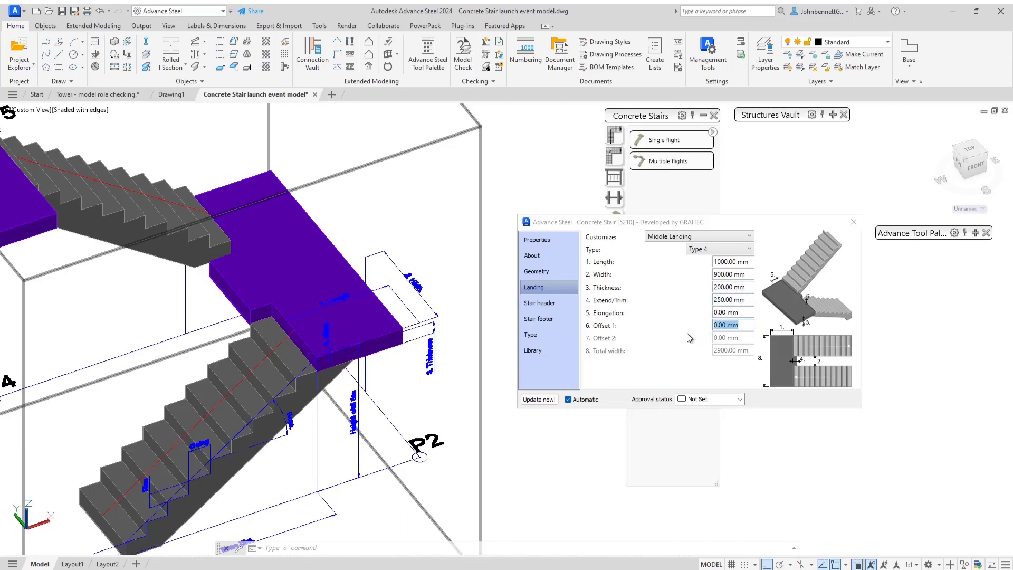
left_click(721, 315)
key("ctrl+a")
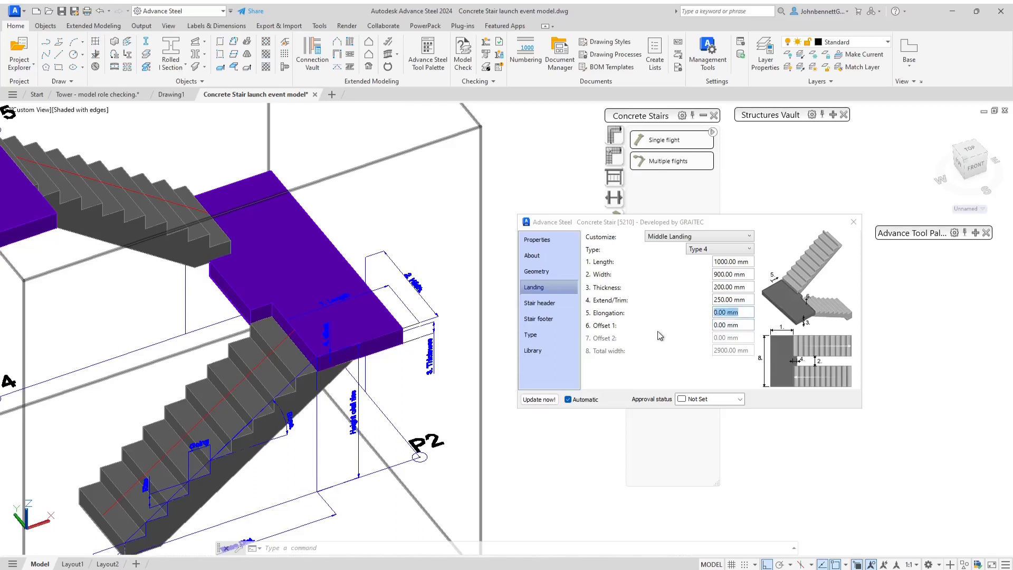
type("200")
key("Return")
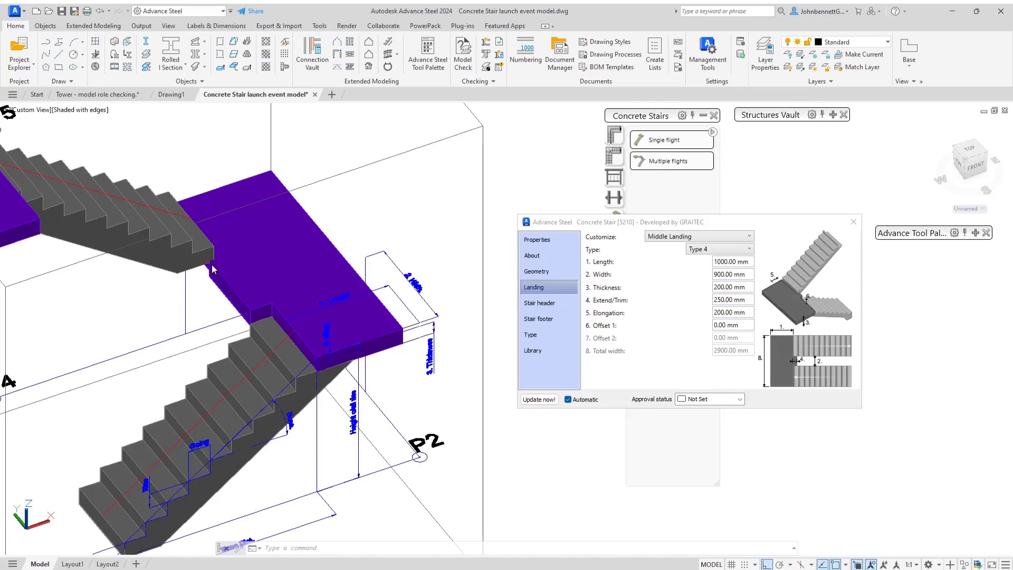
Set the Type 4 middle landing's Extend/Trim value to 400 mm.
left_click(742, 300)
left_click(749, 301)
left_click(733, 300)
left_click_drag(746, 300, 704, 300)
type("400")
key("Return")
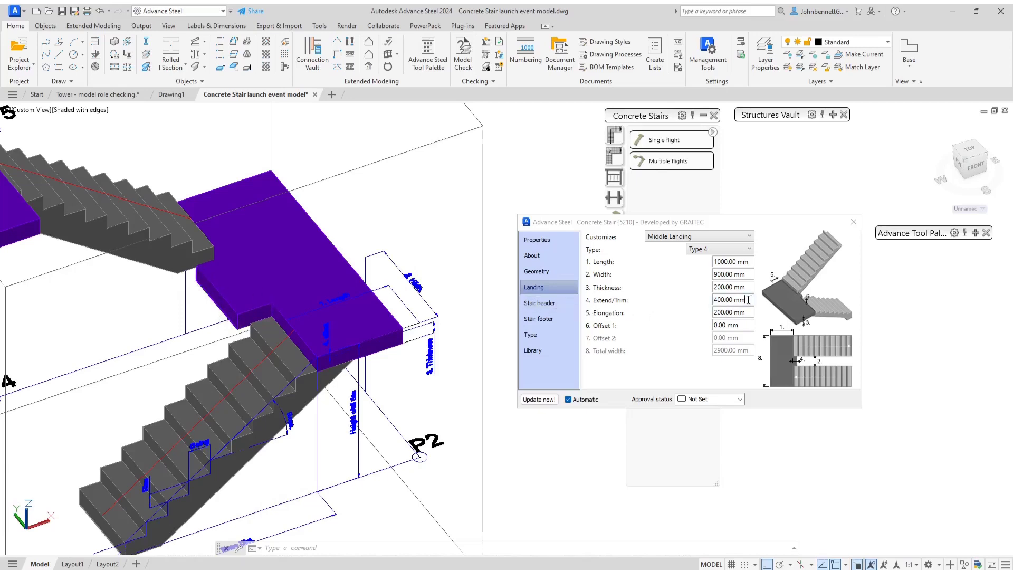
Set the Type 4 middle landing's Extend/Trim value to 0 mm.
left_click_drag(748, 300, 681, 307)
type("0")
key("Return")
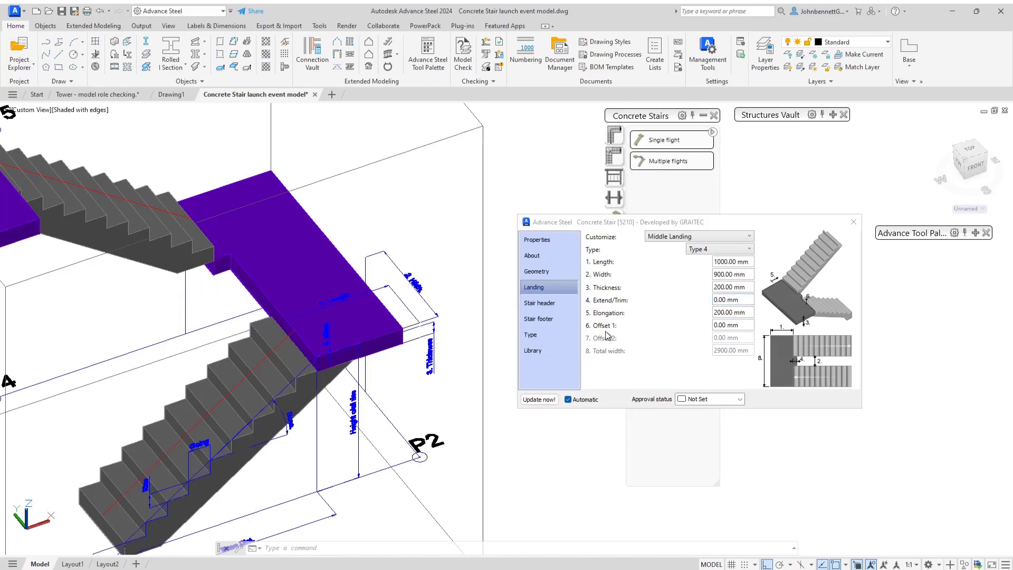
Set the Type 4 middle landing's elongation to 0 mm.
left_click_drag(713, 313, 753, 312)
type("0")
key("Return")
Set the Type 4 middle landing's Extend/Trim value to 200 mm and its elongation to 300 mm.
key("shift+Tab")
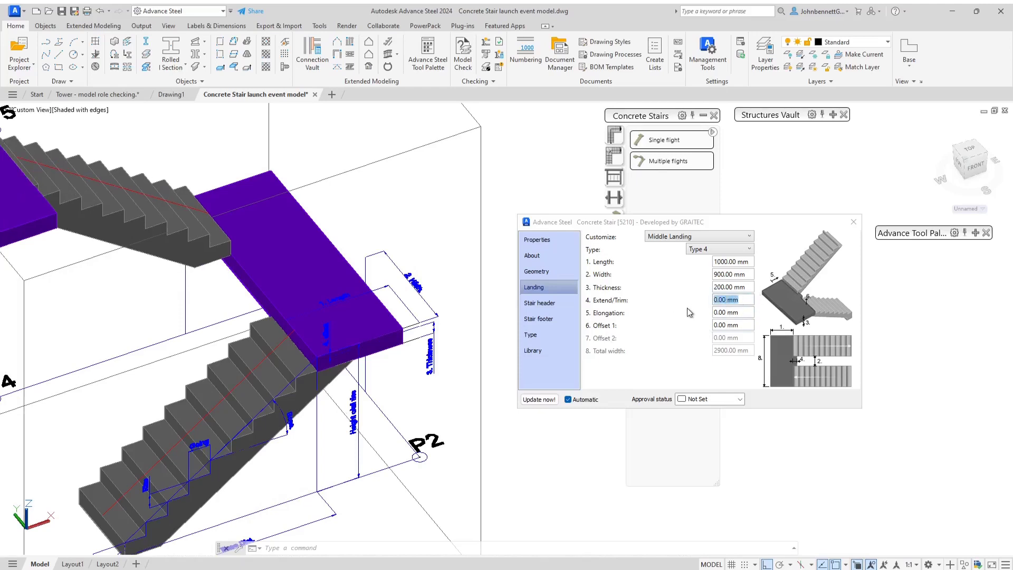
type("200")
key("Return")
double_click(741, 315)
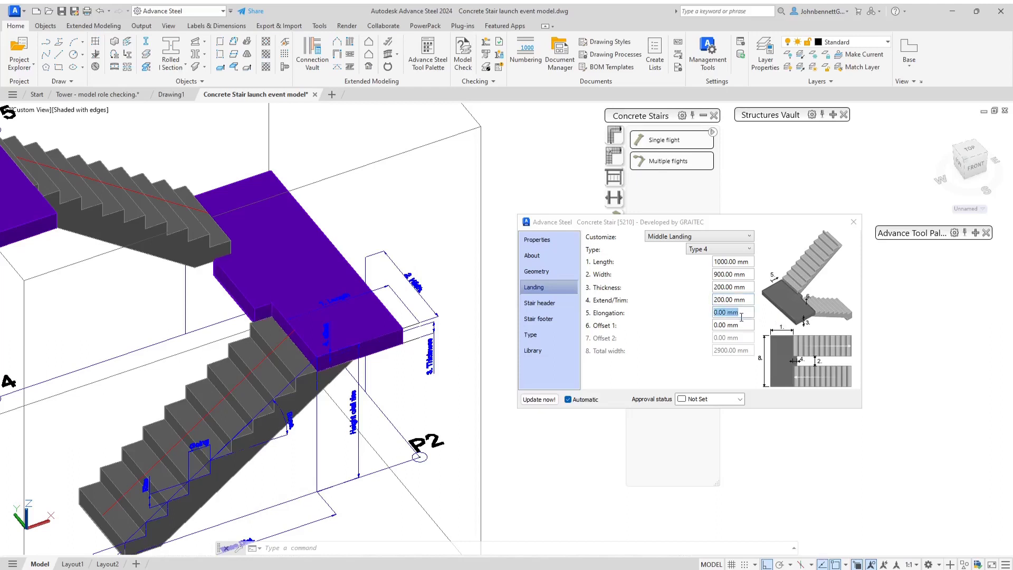
type("300")
key("Return")
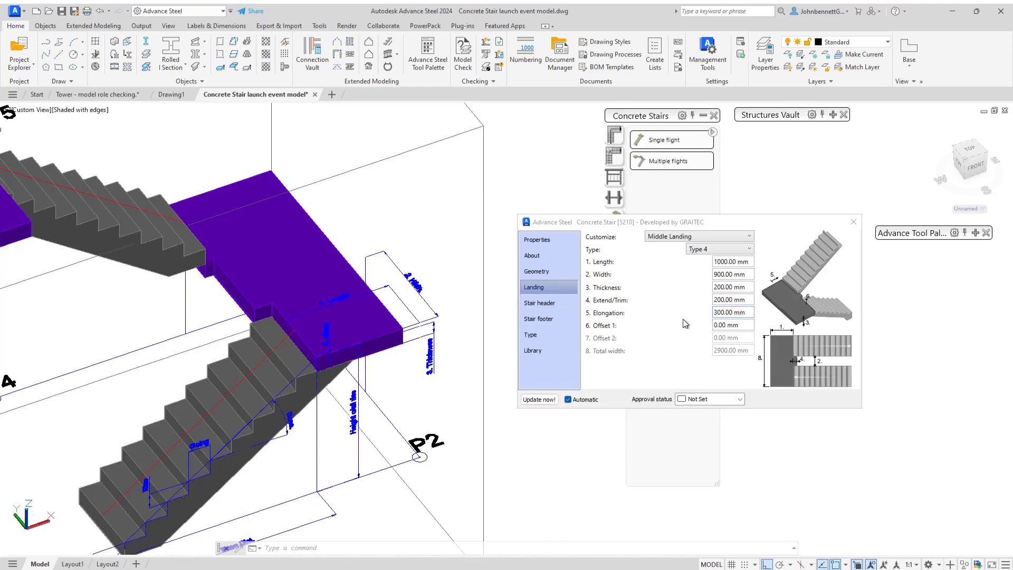
Try an Offset 1 of -50 mm on the Type 4 middle landing and reset it to 0 mm.
double_click(742, 325)
type("-50")
key("Return")
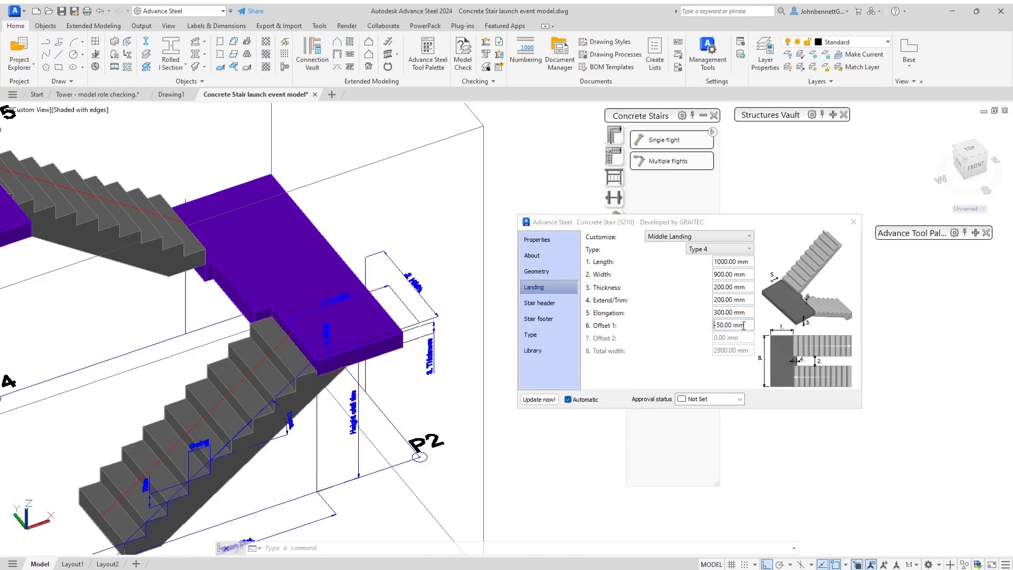
left_click_drag(741, 325, 678, 333)
type("0")
key("Return")
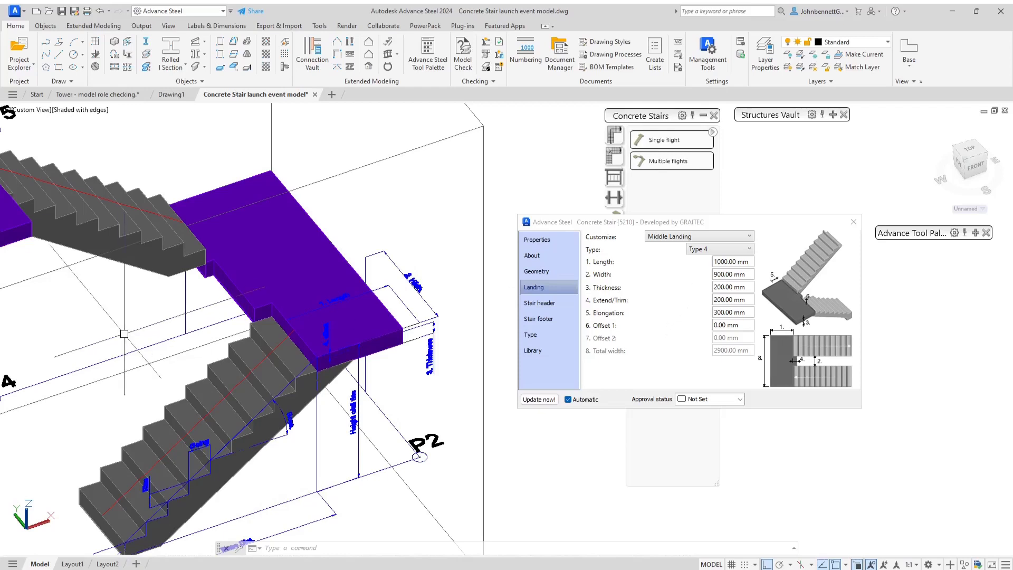
middle_click_drag(120, 331, 193, 319)
scroll(193, 319, "down", 3)
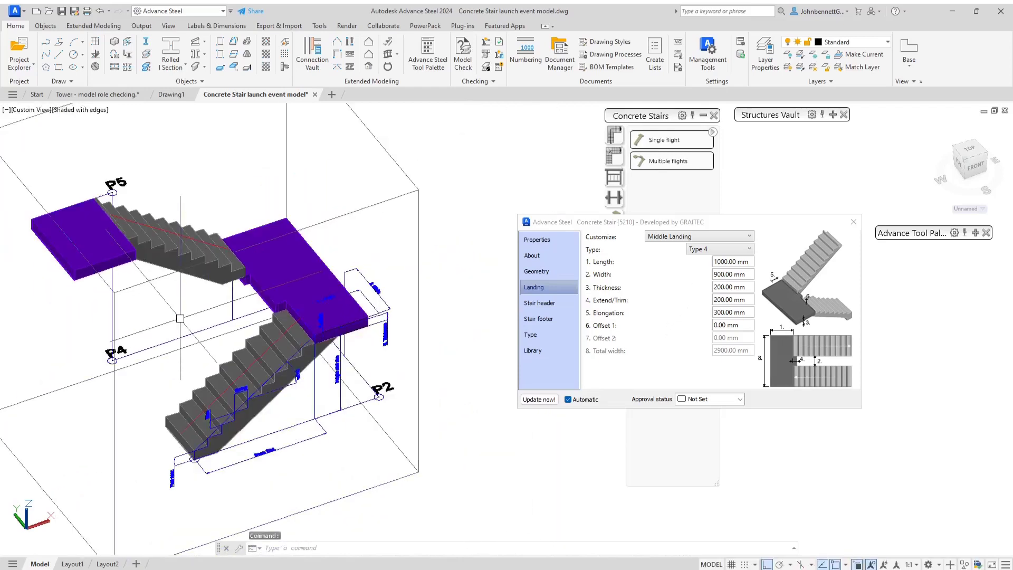
left_click(705, 251)
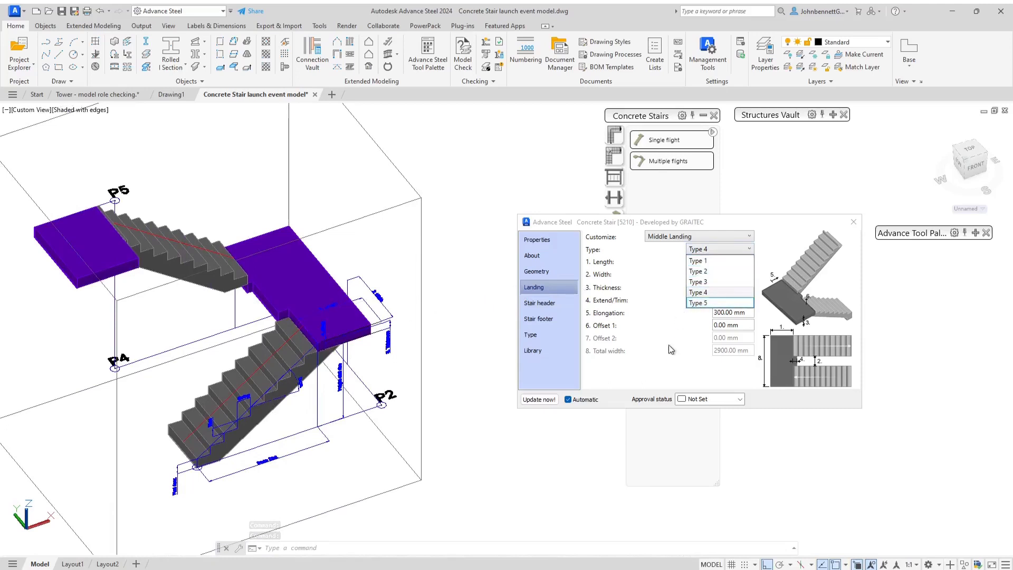
left_click(660, 372)
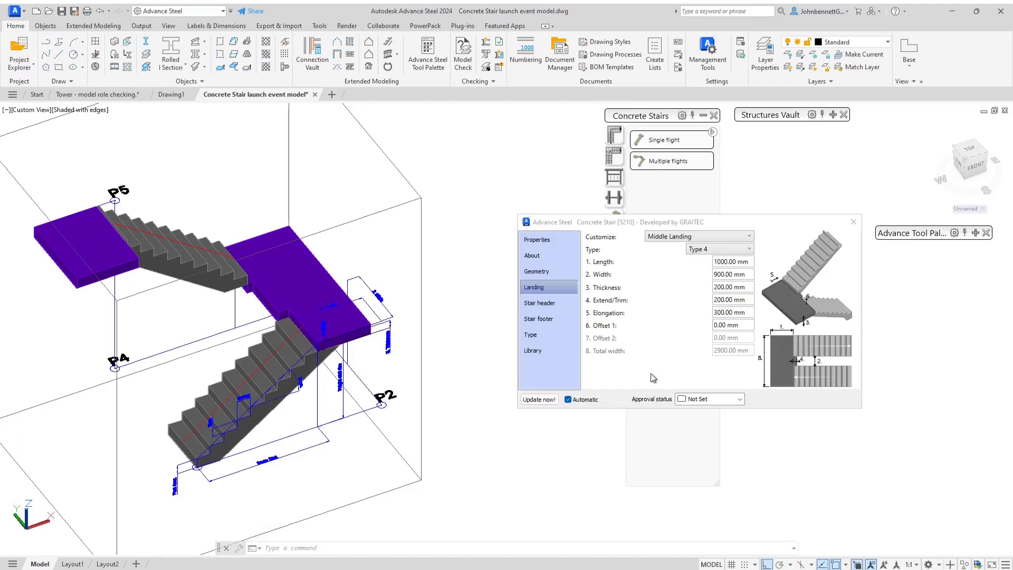